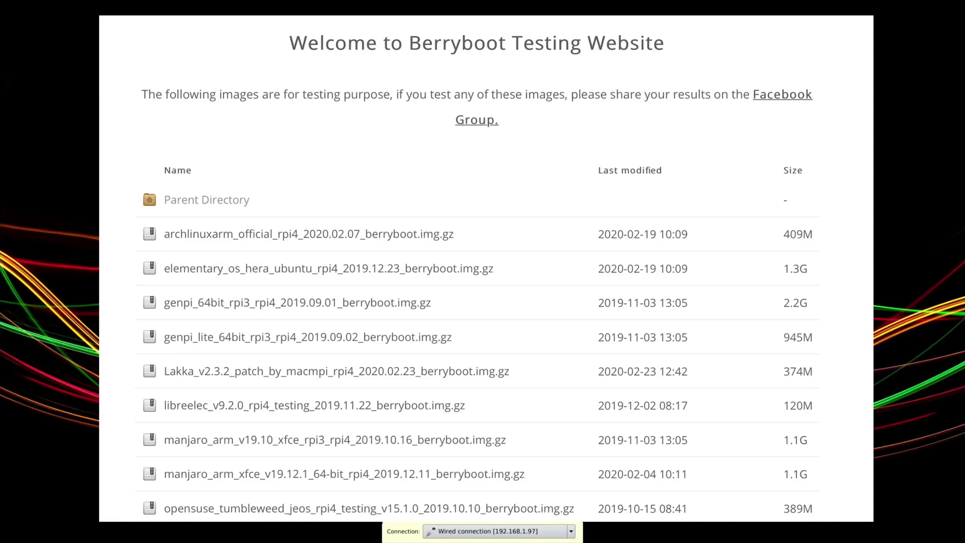
Make elementary OS hera the default BerryBoot entry, exit the editor and boot it
scroll(483, 271, down, 5)
scroll(482, 272, down, 4)
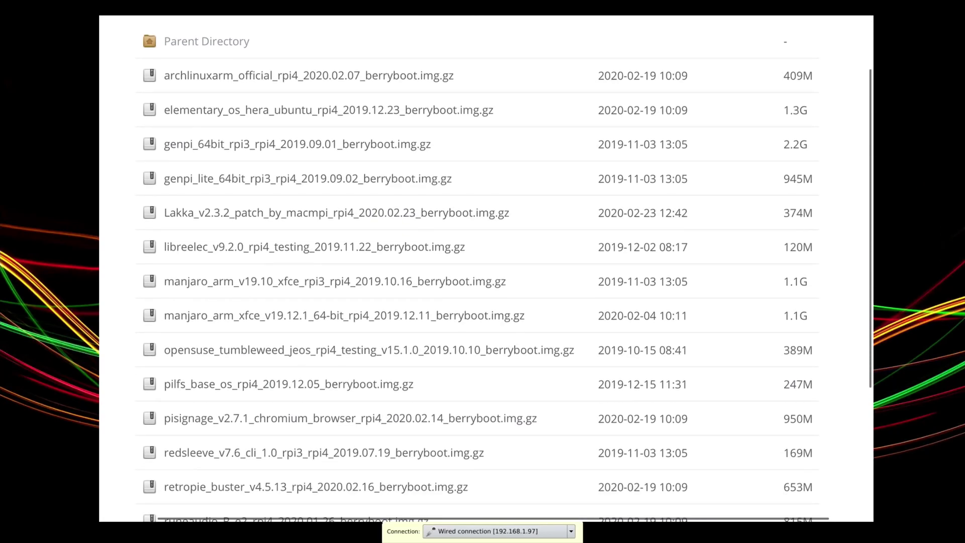
scroll(483, 271, down, 3)
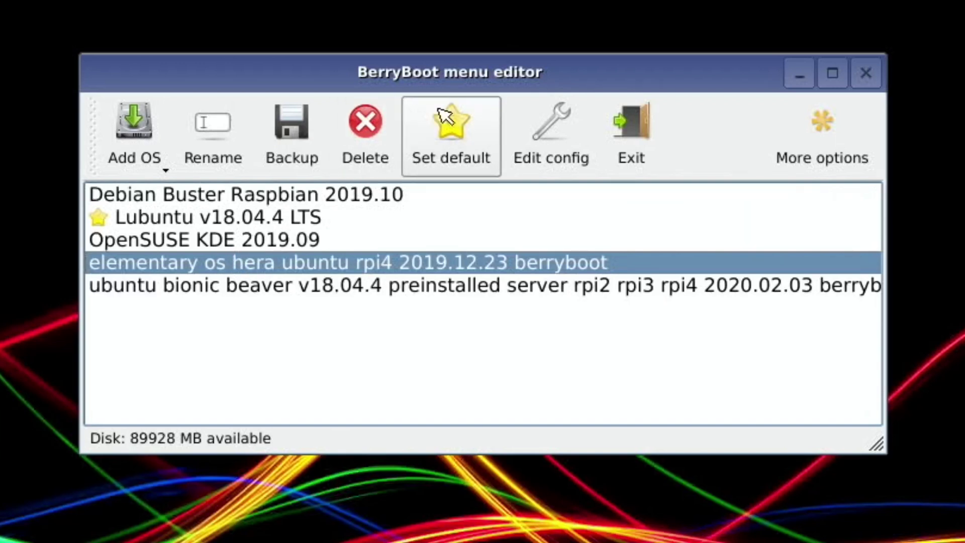
click(454, 123)
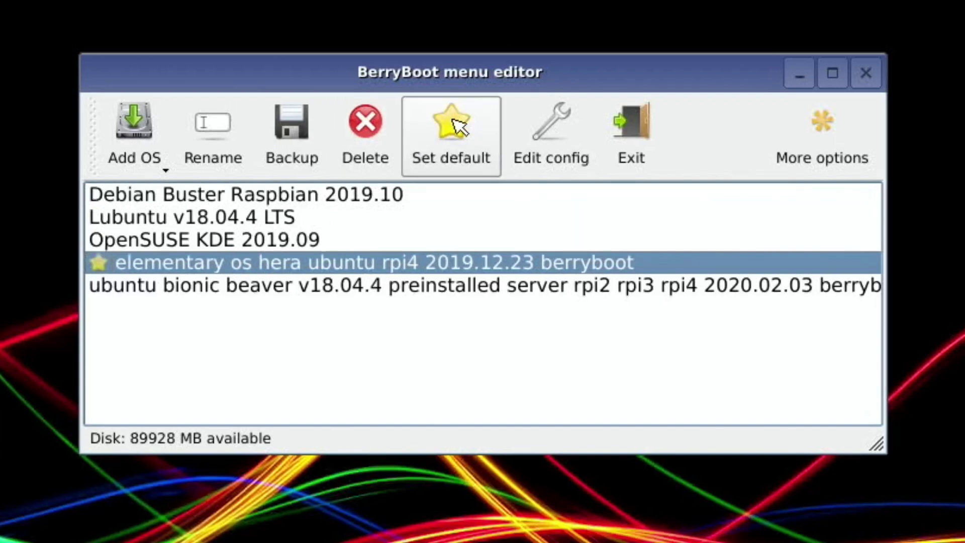
click(621, 158)
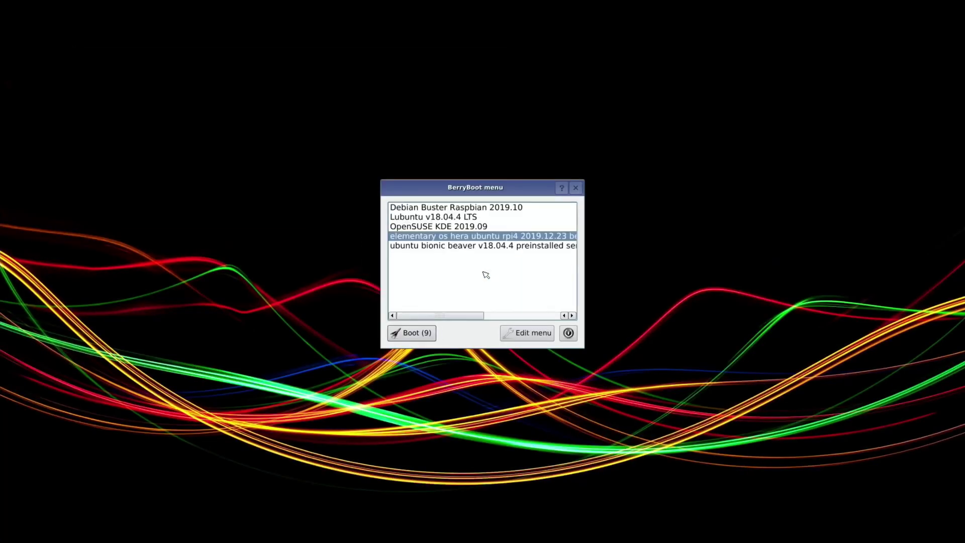
click(409, 335)
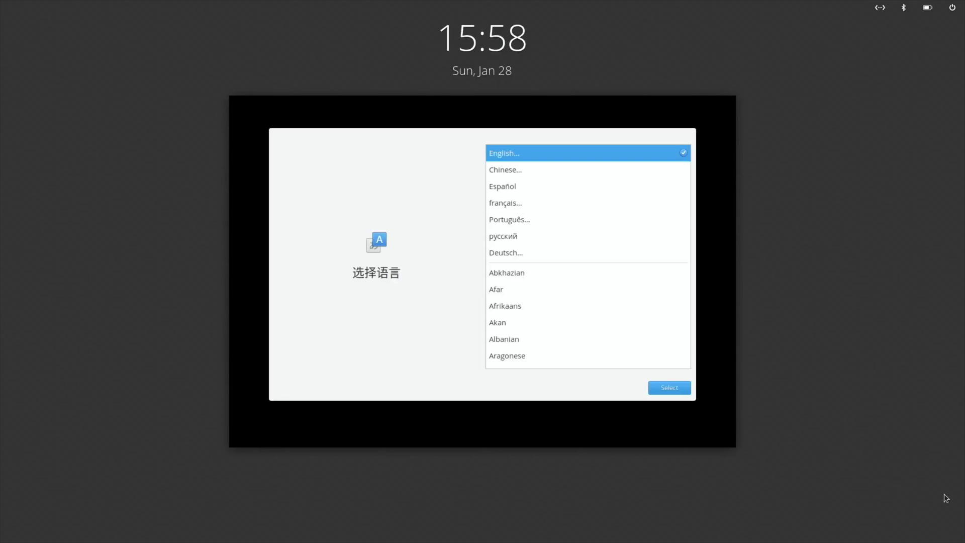
Choose English as the system language and the English (UK) keyboard layout
click(679, 390)
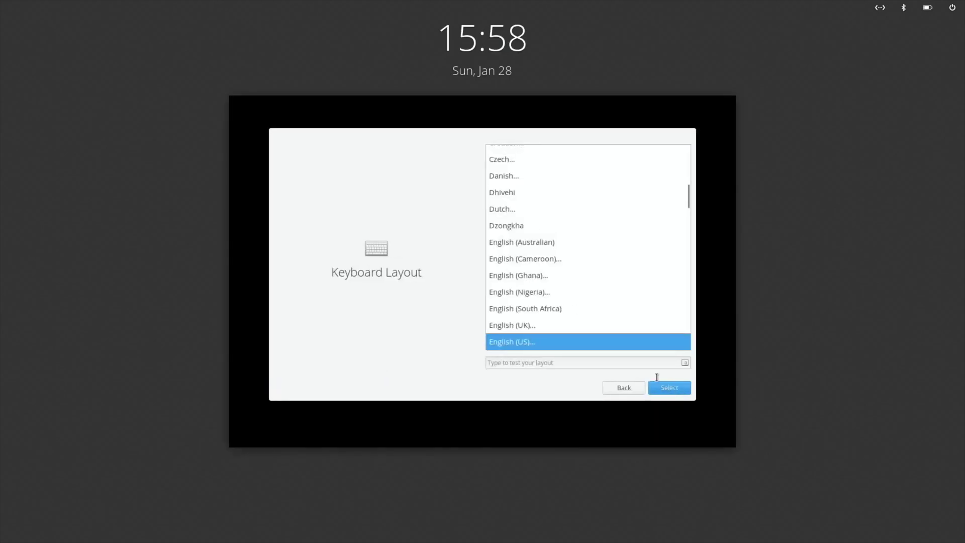
click(547, 325)
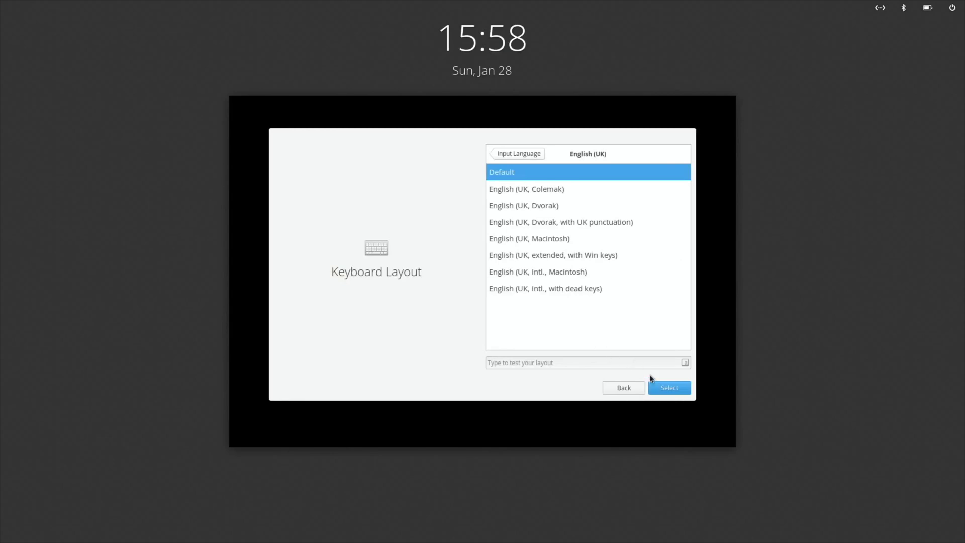
click(676, 388)
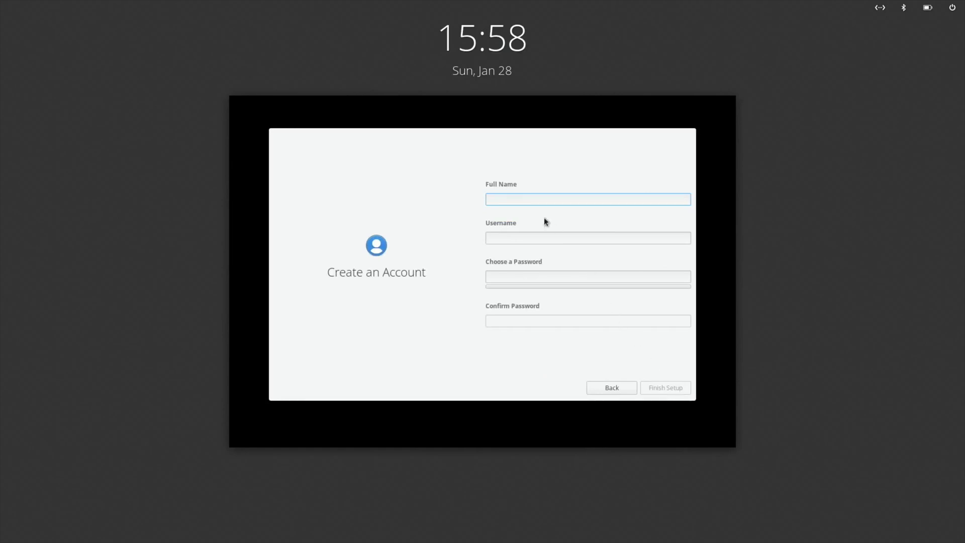
Create the user account with a full name and confirmed password, then finish setup
text(lee)
click(528, 277)
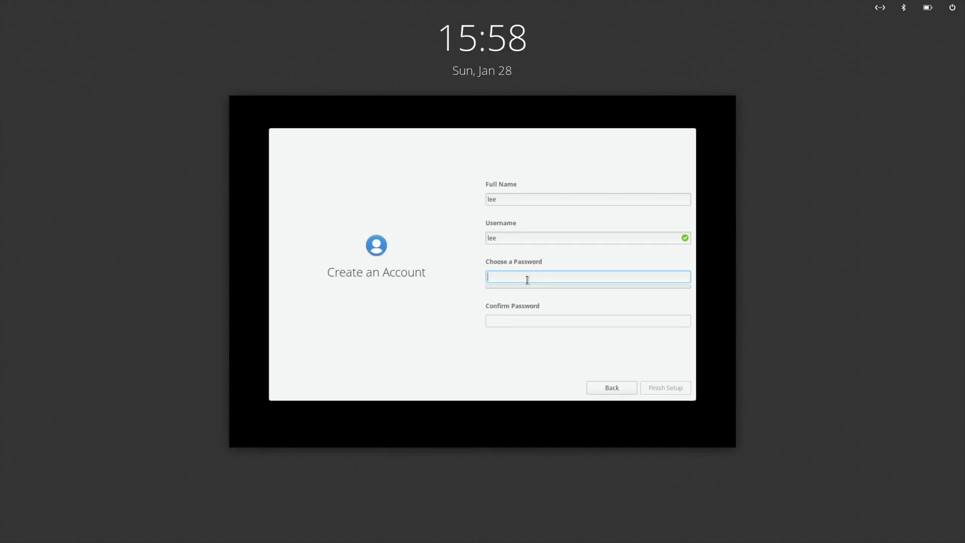
text(•••••••••••)
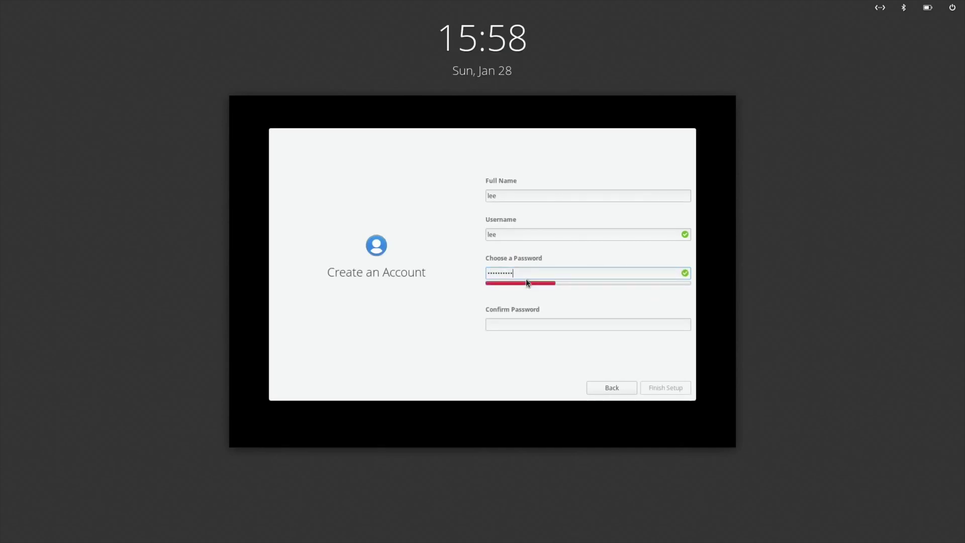
click(526, 321)
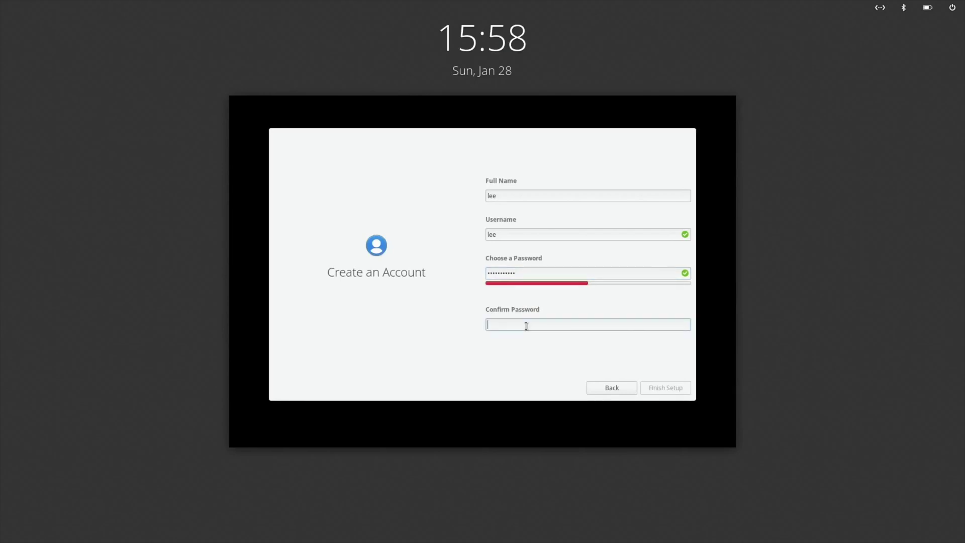
text(•••••••••••)
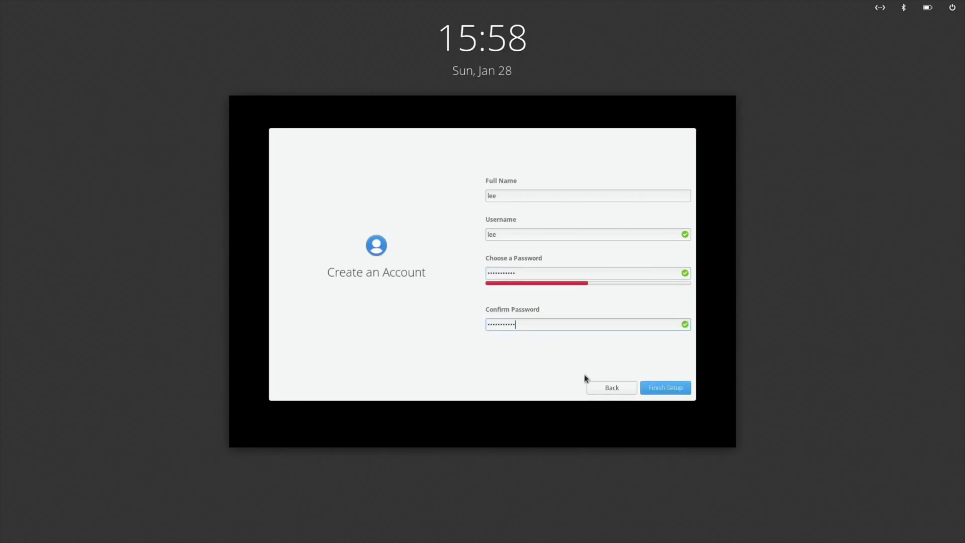
click(647, 388)
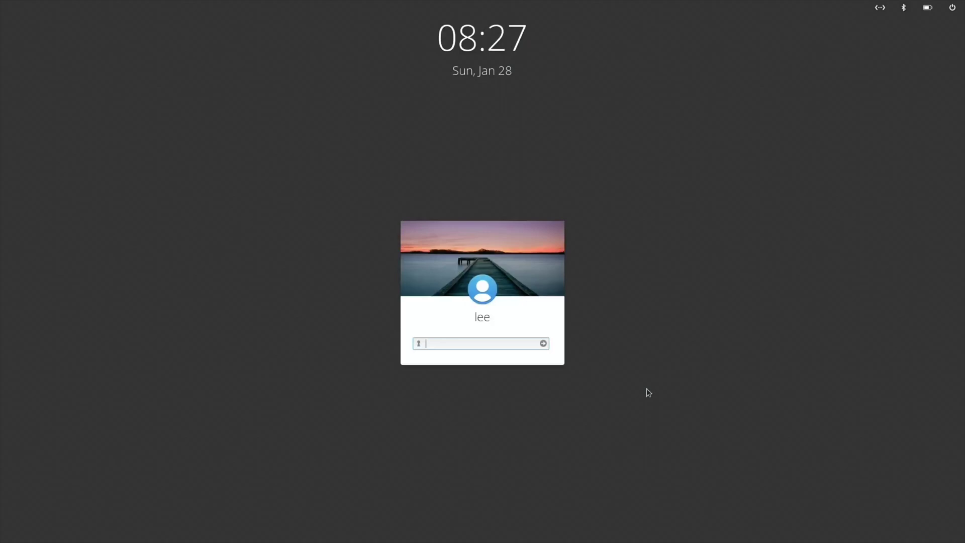
Sign in by entering the account password at the login screen
text(•••••••••)
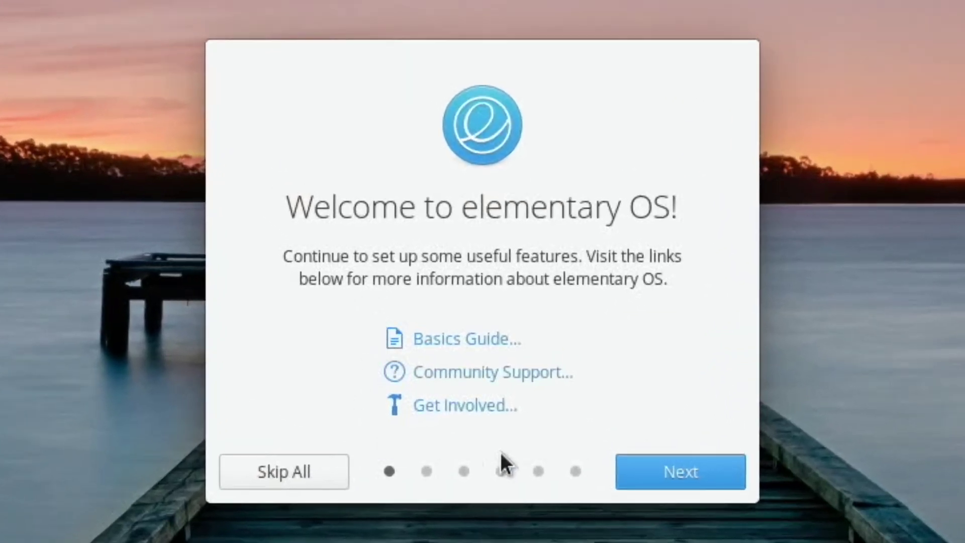
Advance the Welcome tour four pages and launch AppCenter from Get Some Apps
click(667, 481)
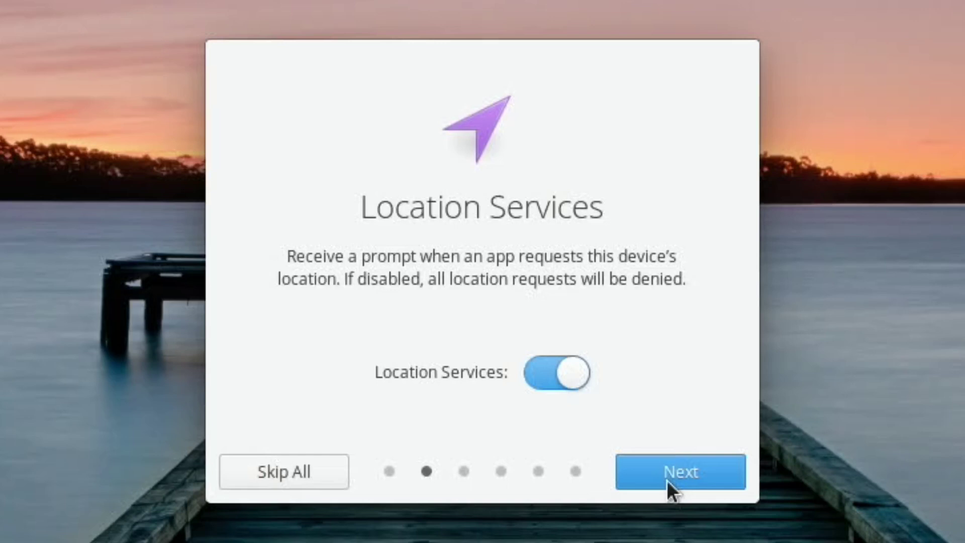
click(666, 480)
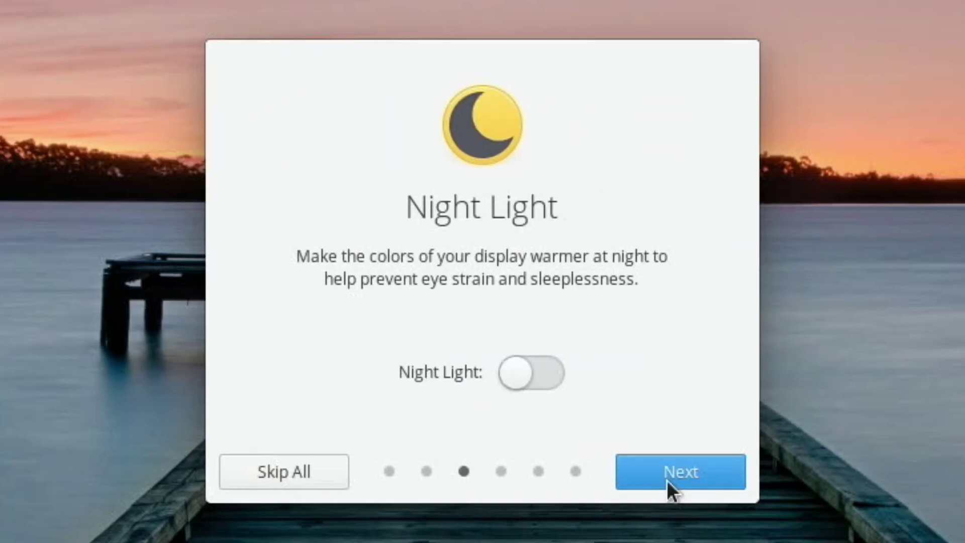
click(667, 480)
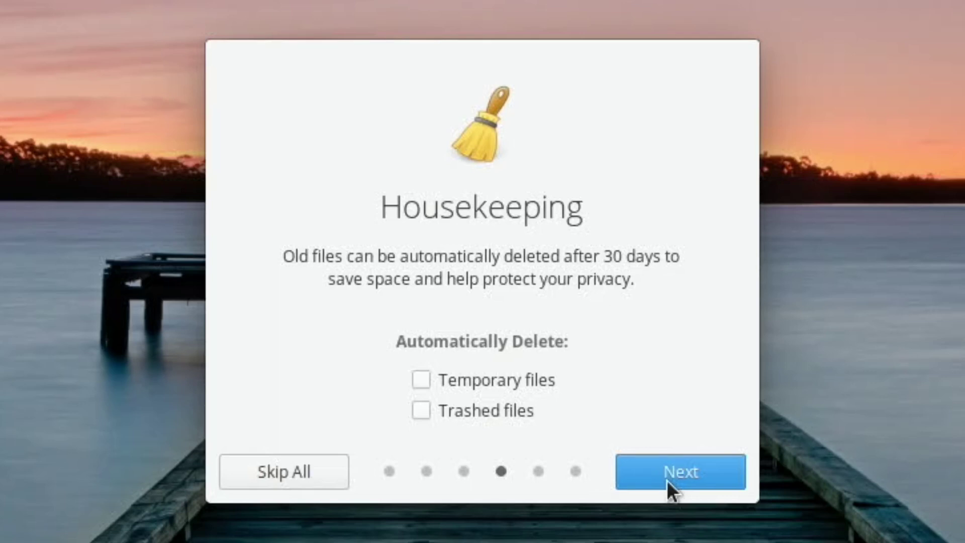
click(667, 481)
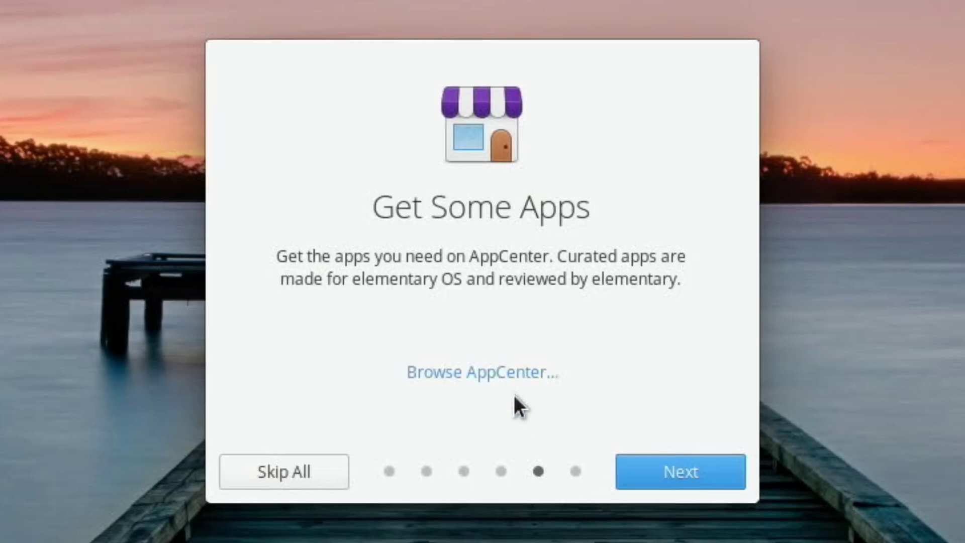
click(489, 371)
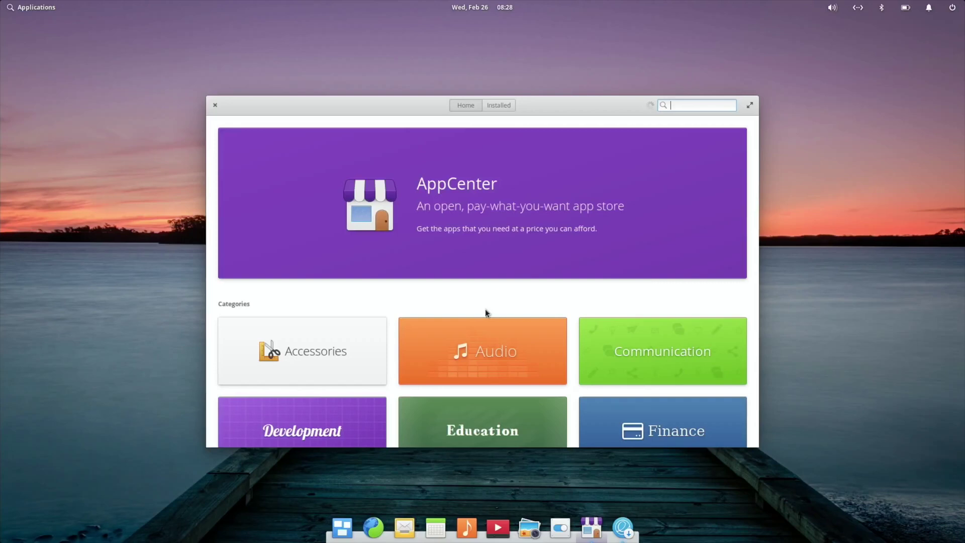
Move the AppCenter window higher and browse the Games category
scroll(486, 310, down, 3)
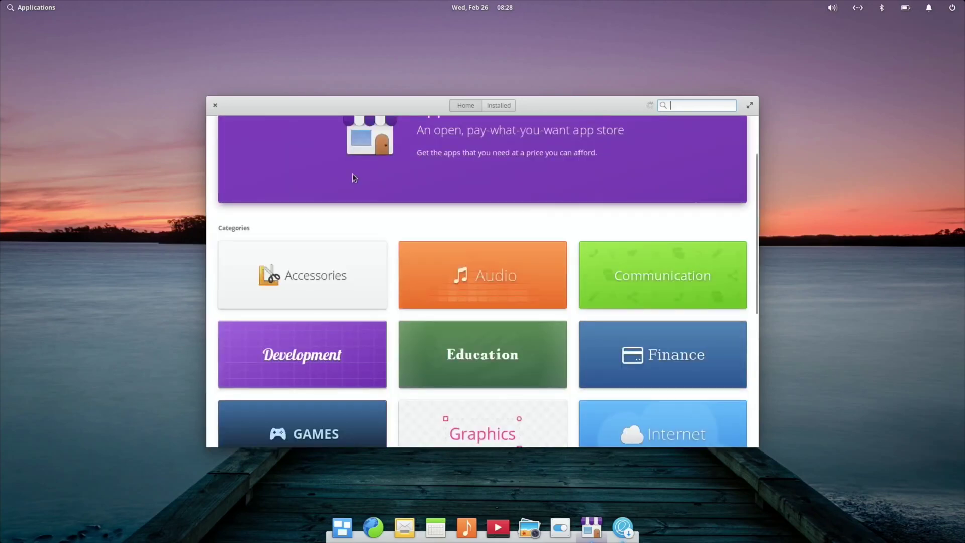
drag(305, 104, 300, 47)
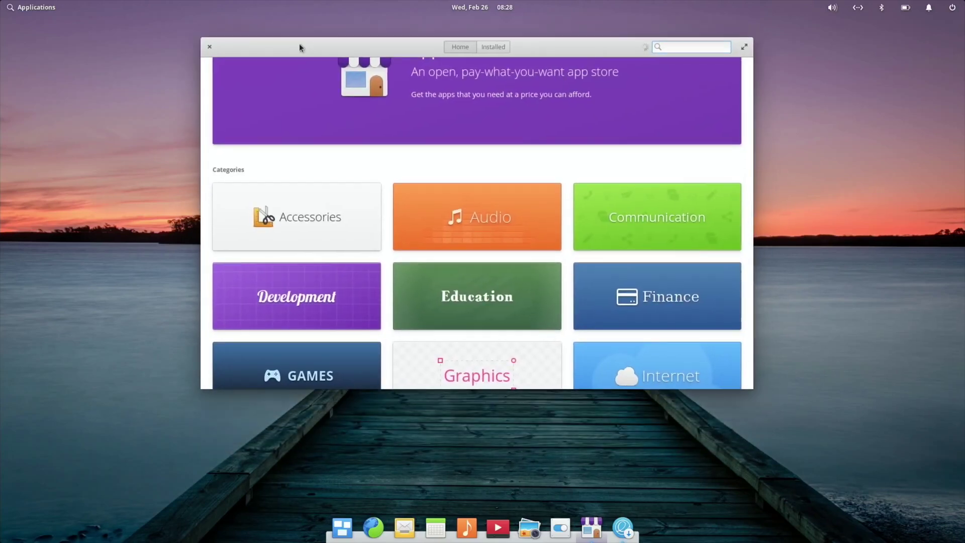
scroll(415, 183, down, 5)
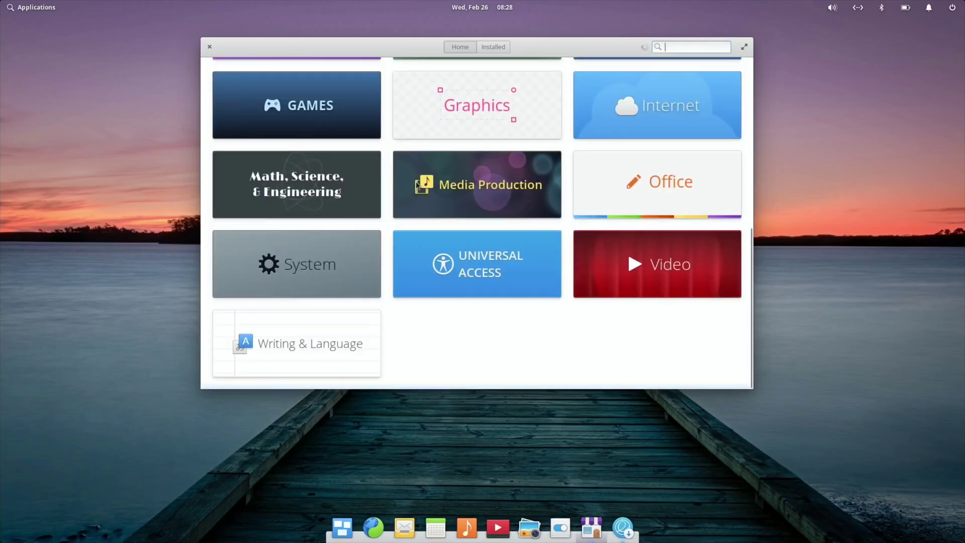
scroll(416, 182, up, 6)
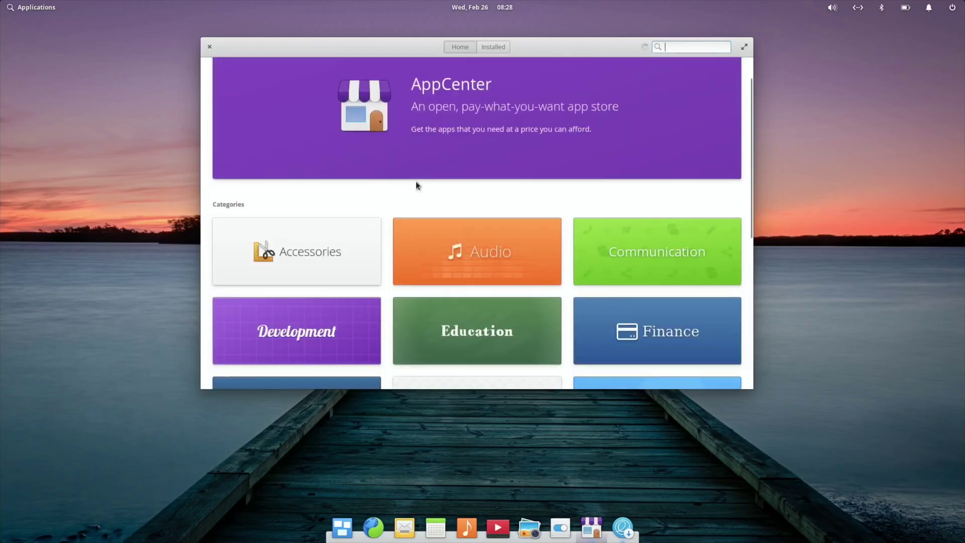
scroll(416, 182, down, 3)
scroll(415, 182, down, 1)
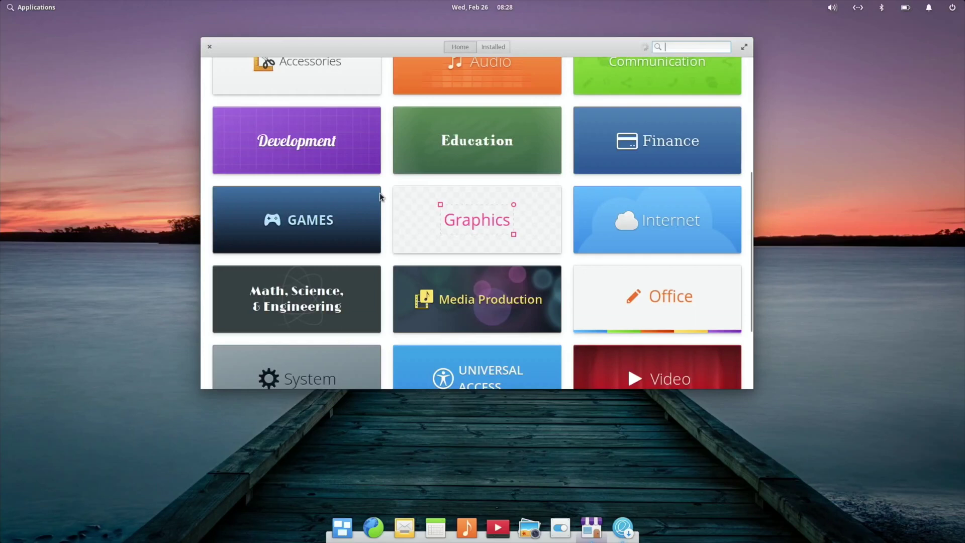
click(341, 215)
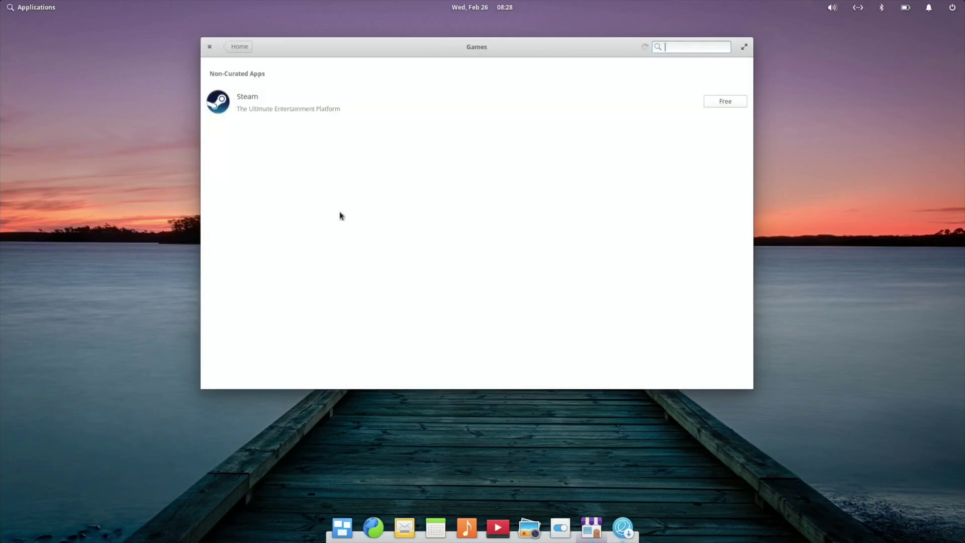
click(239, 47)
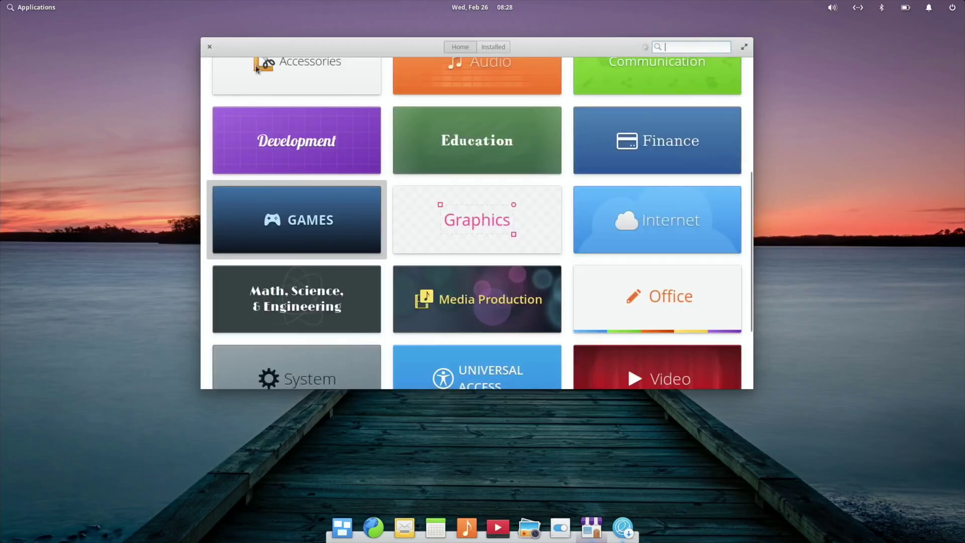
Browse the Internet and System categories, then close AppCenter
scroll(394, 242, up, 3)
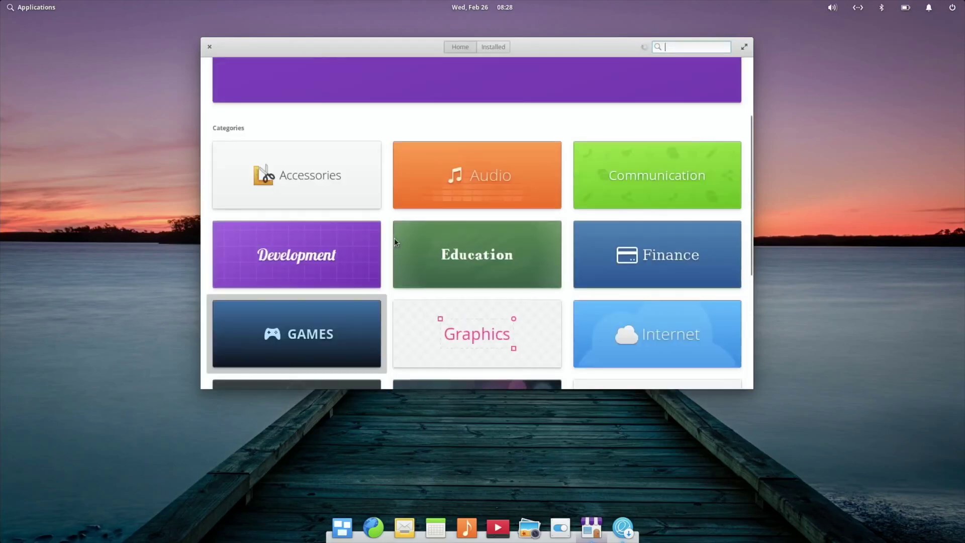
scroll(441, 190, down, 6)
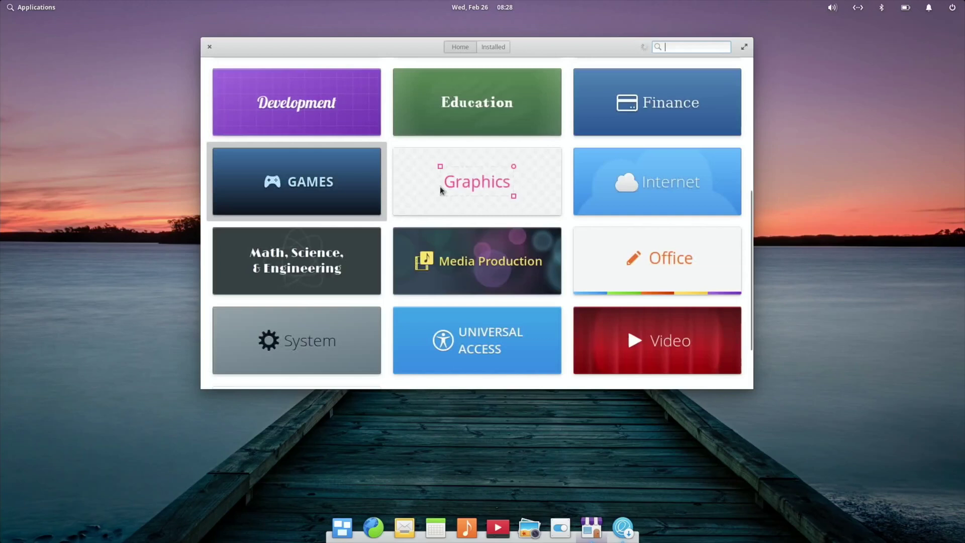
click(611, 115)
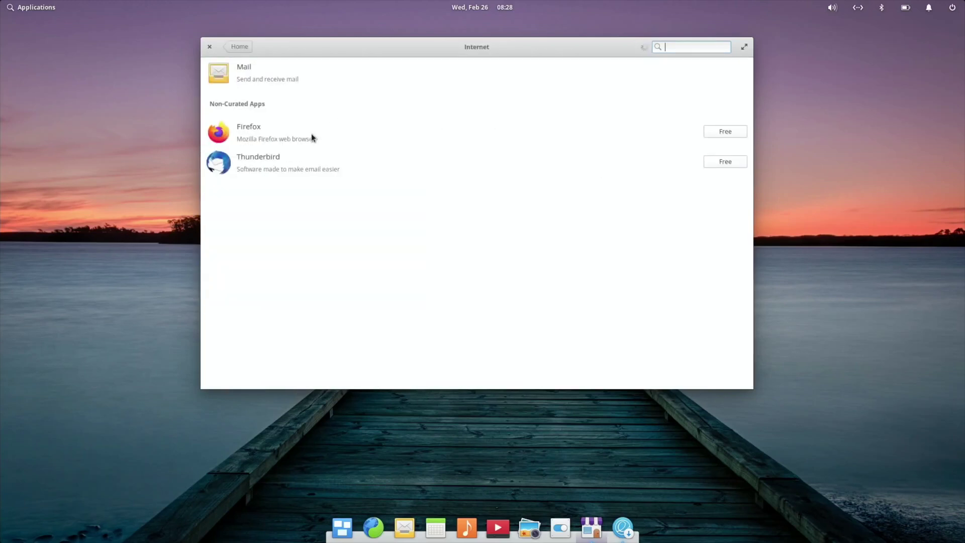
click(237, 47)
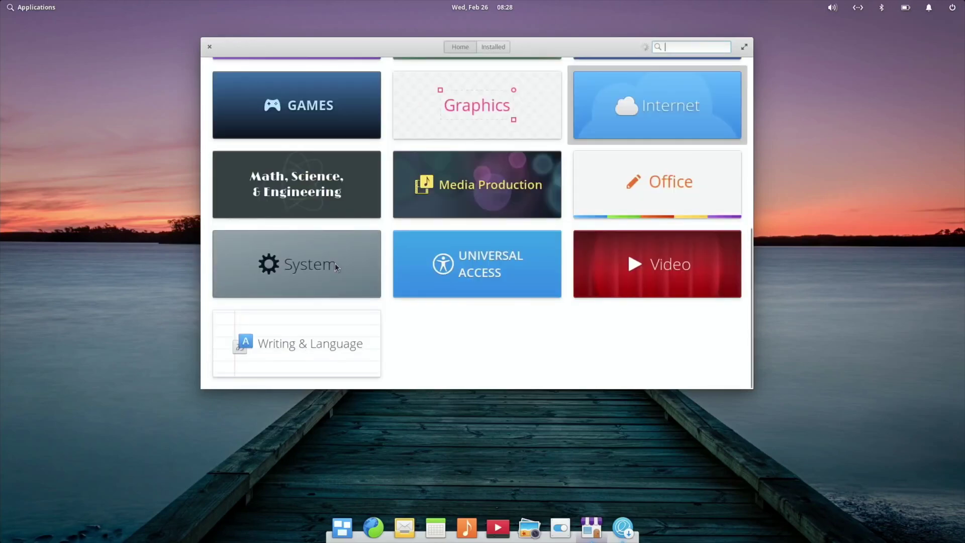
click(335, 264)
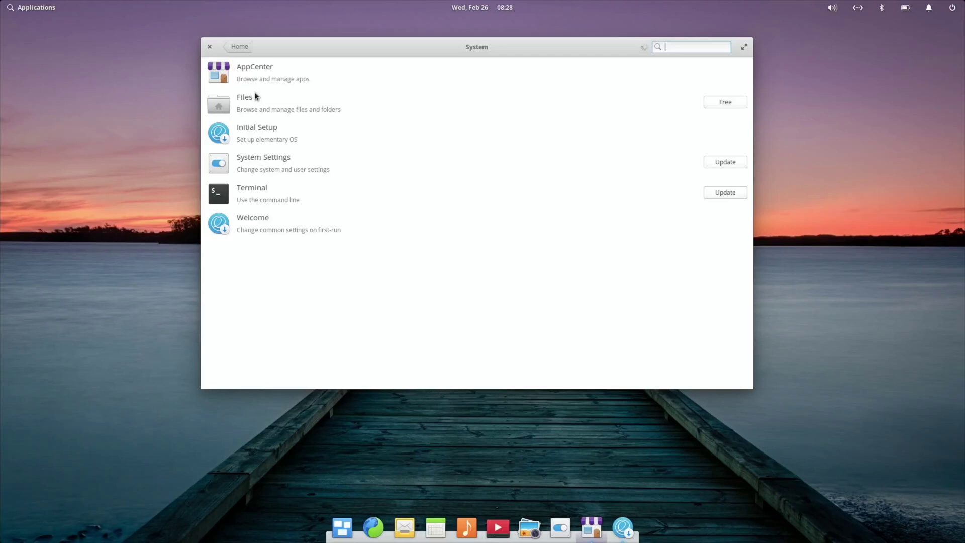
click(243, 74)
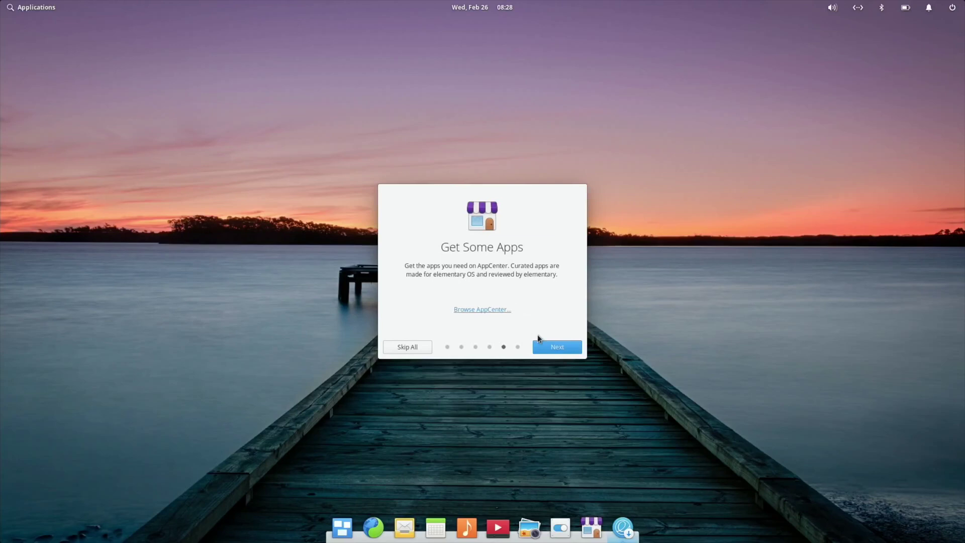
Advance to the Ready to Go page and finish the tour with Get Started
click(544, 346)
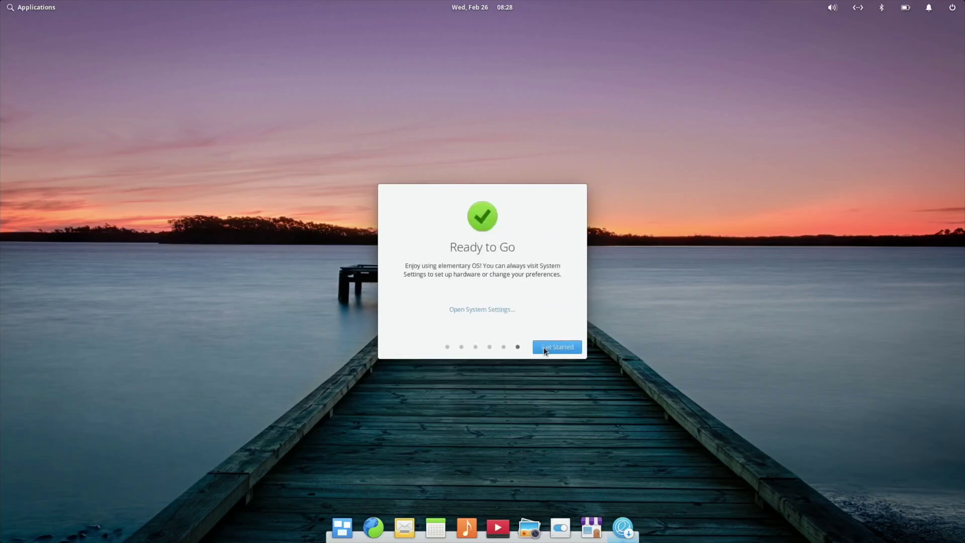
click(544, 346)
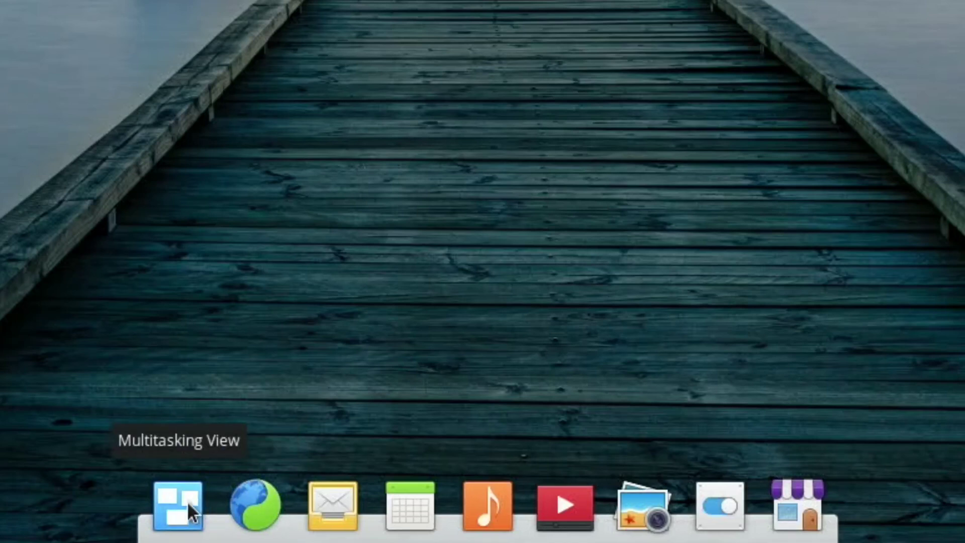
Launch Web, maximize it, and open hotukdeals from a web search for hotukdeals
click(254, 508)
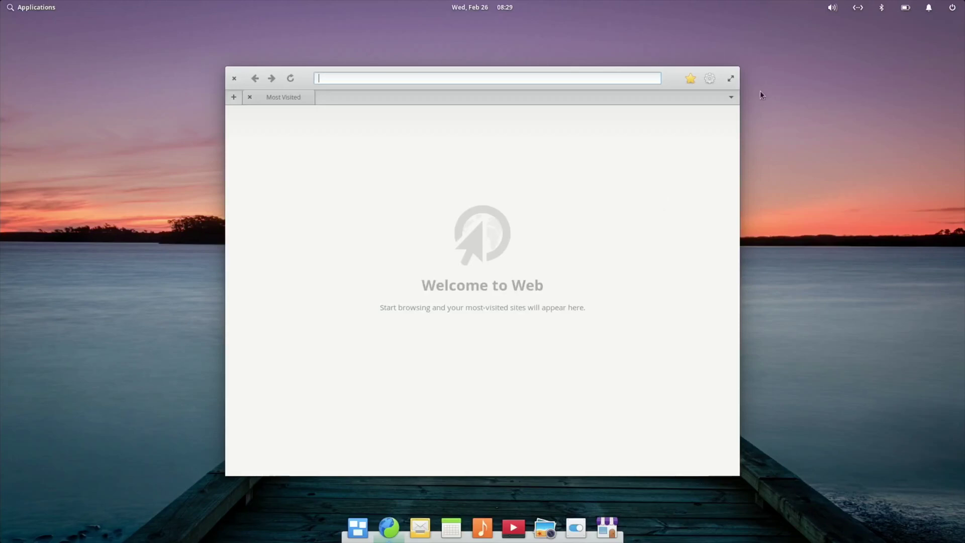
click(731, 79)
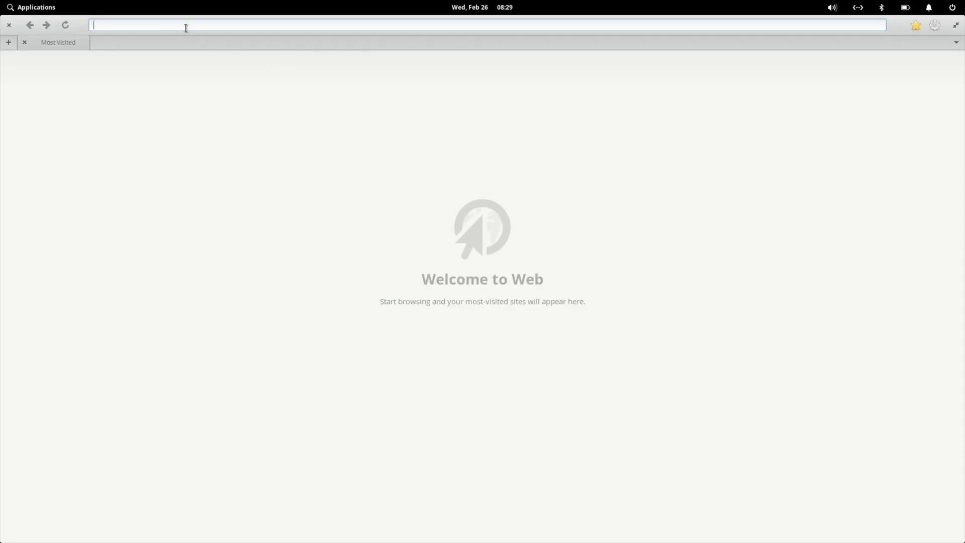
text(hotukd)
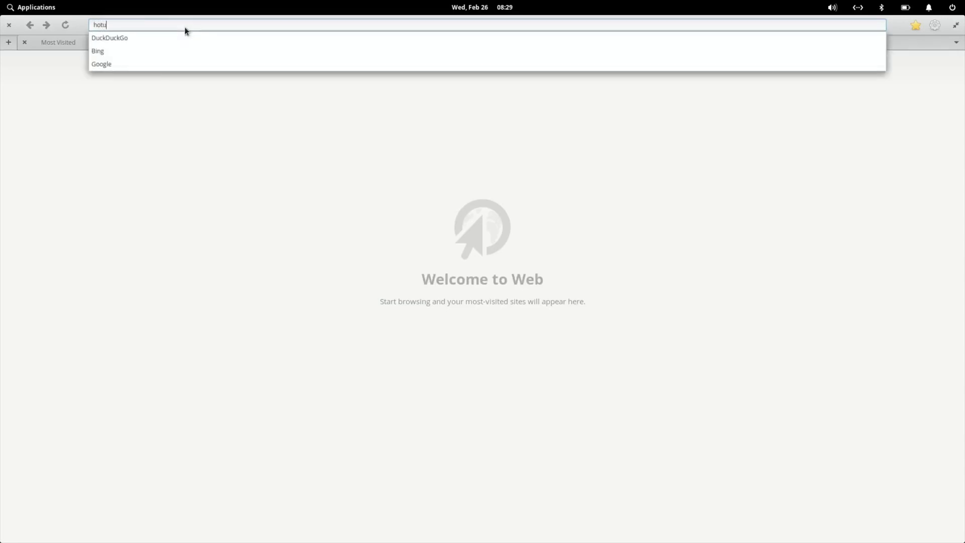
text(eals)
key(Return)
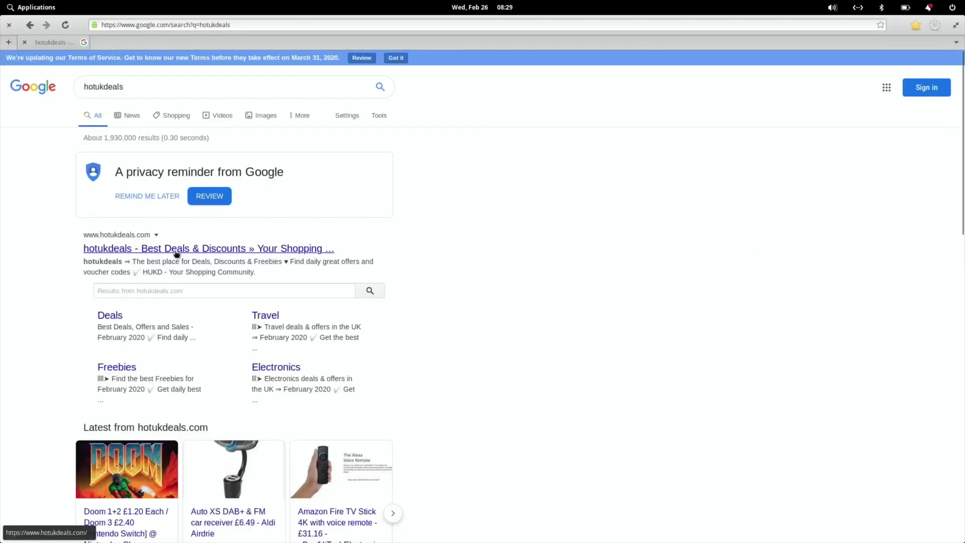
click(177, 252)
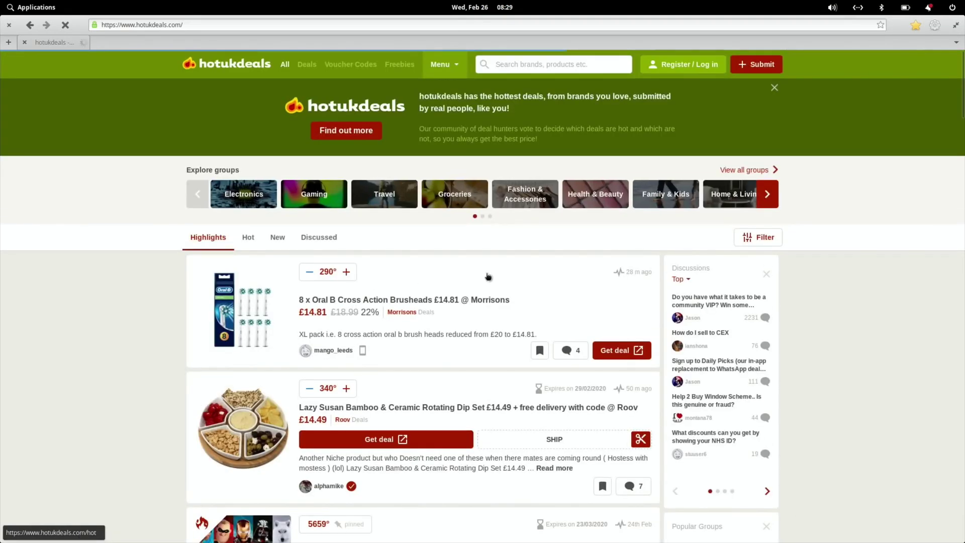
Scroll the hotukdeals page and accept its cookie notice
scroll(487, 273, down, 10)
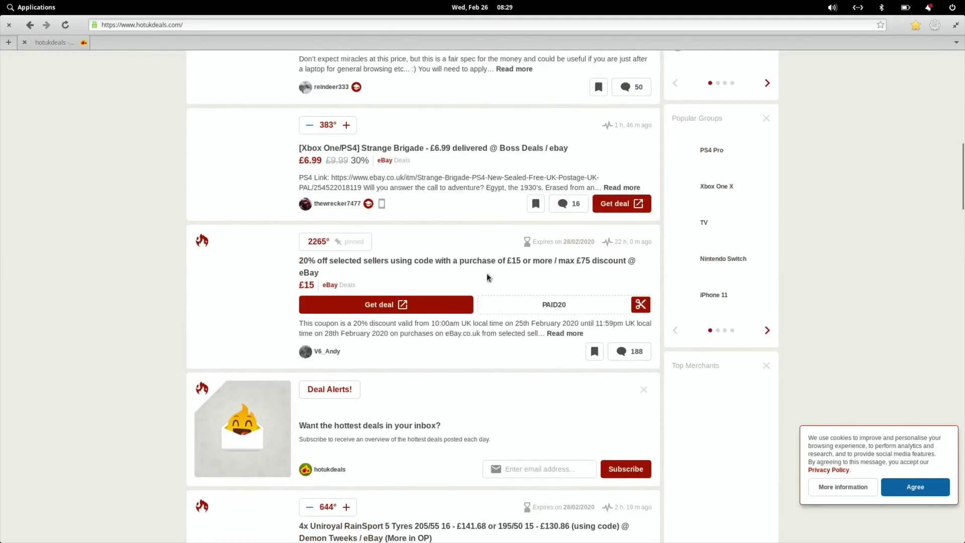
scroll(486, 273, down, 10)
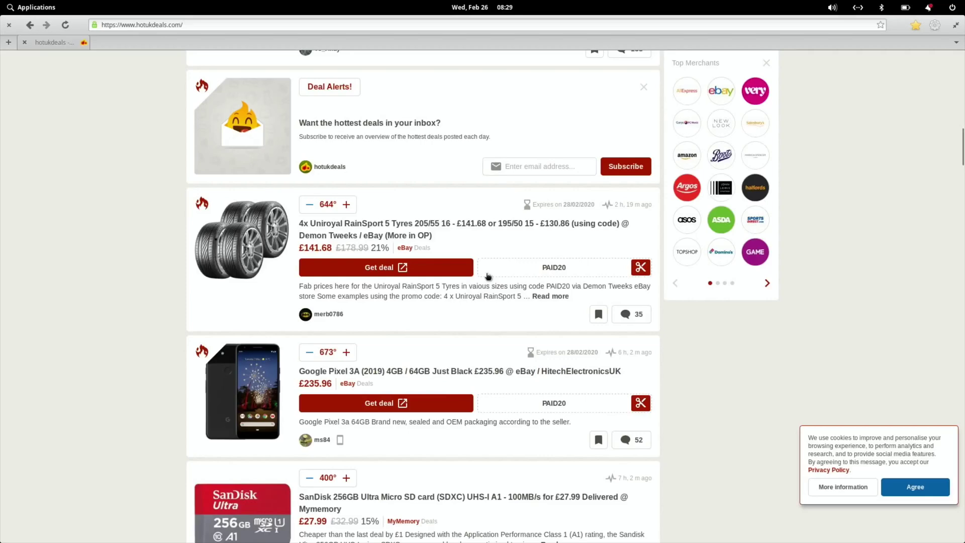
scroll(486, 275, up, 8)
scroll(487, 273, down, 11)
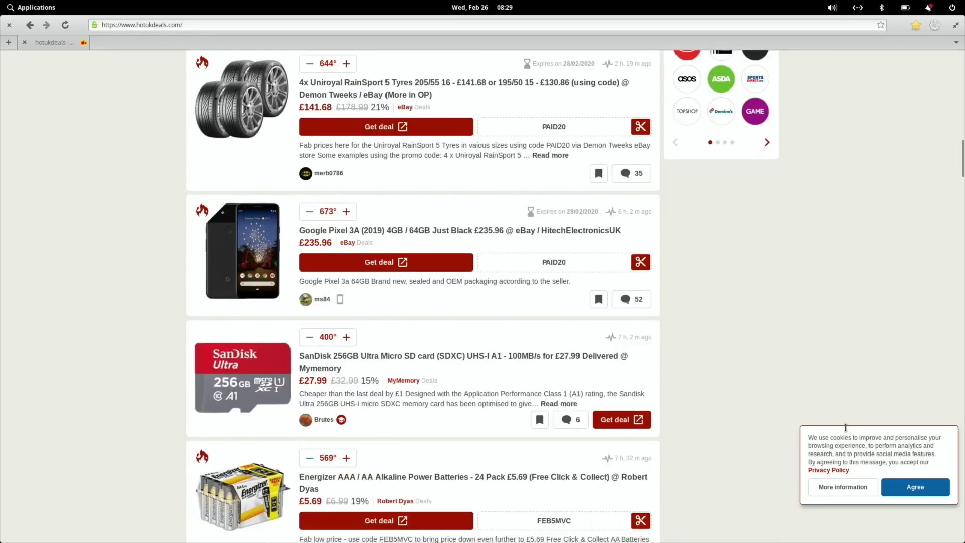
click(918, 492)
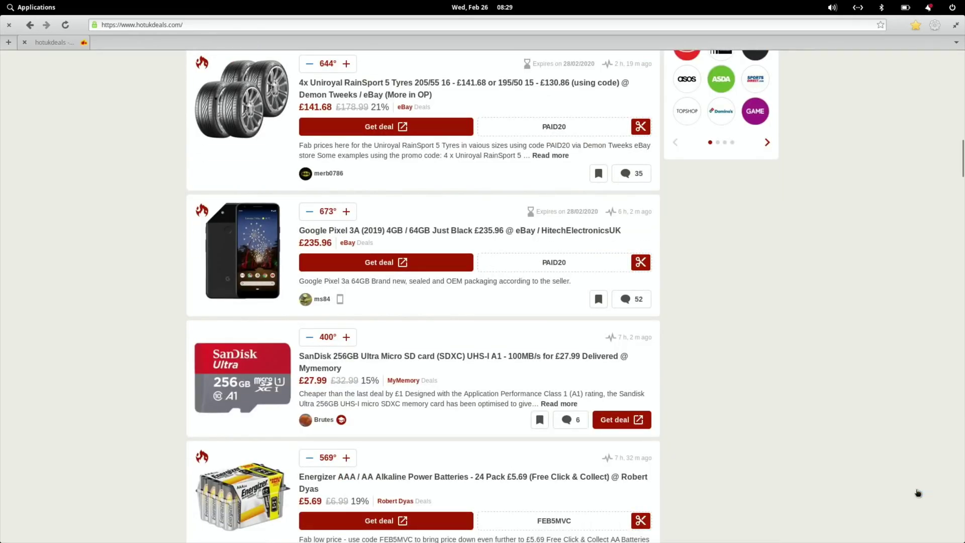
scroll(780, 373, up, 5)
scroll(781, 373, down, 5)
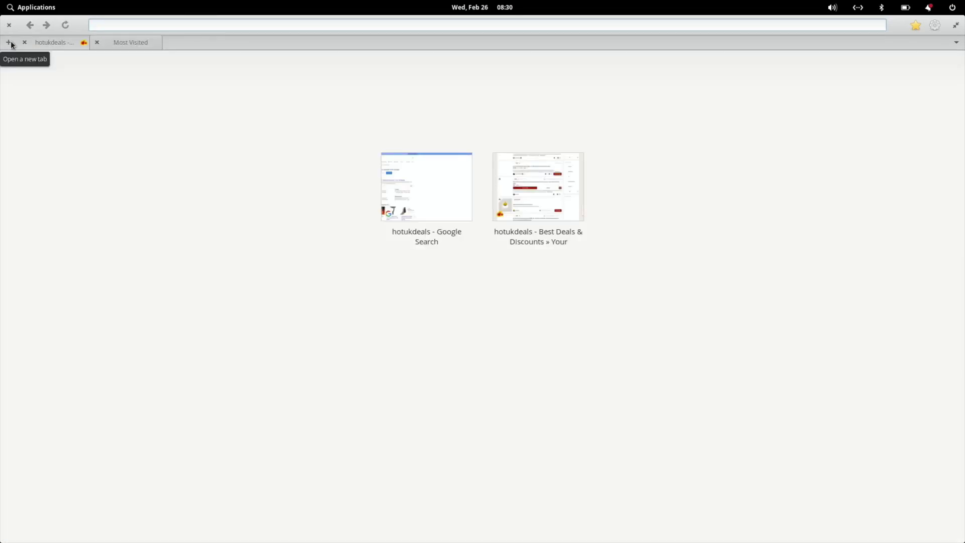
Search for bbc in the new tab, open BBC - Home, and check the tab list
text(bbc)
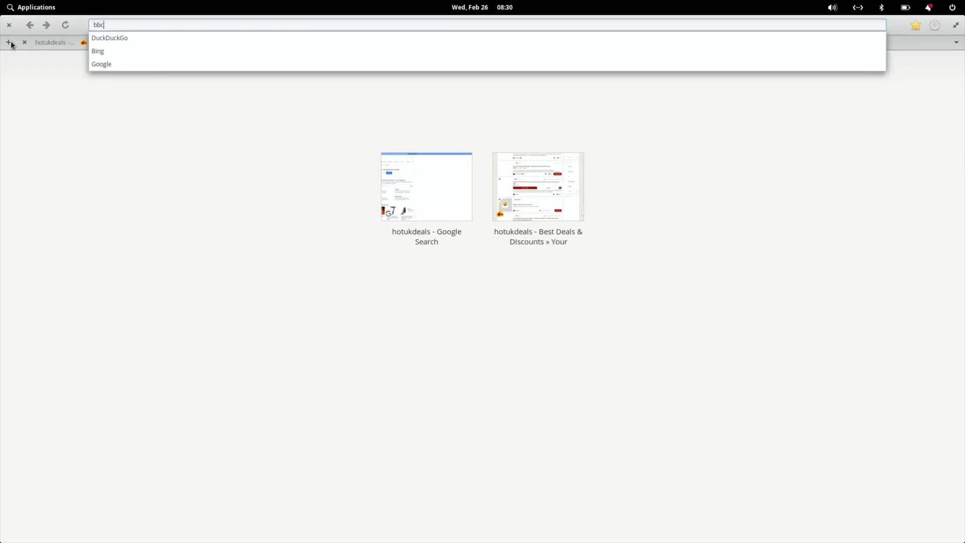
key(Return)
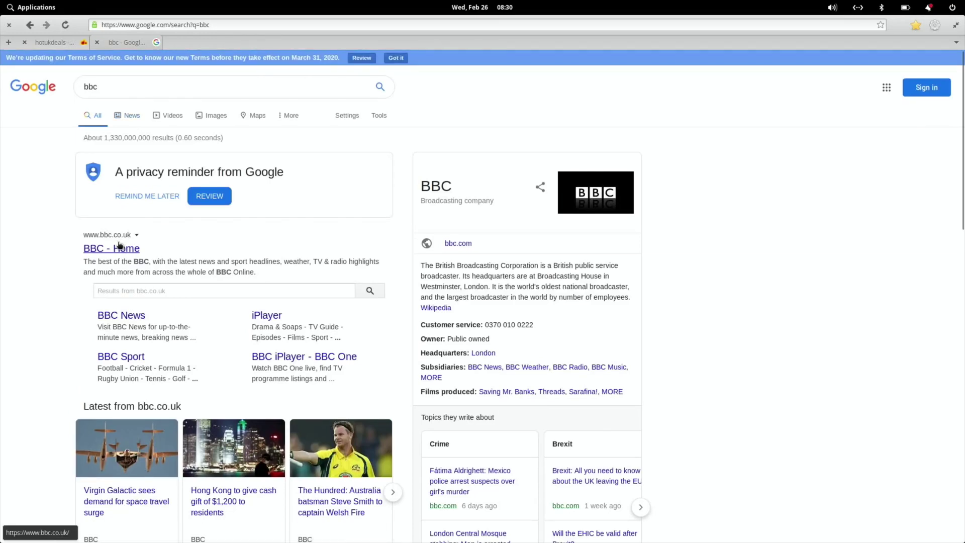
click(119, 247)
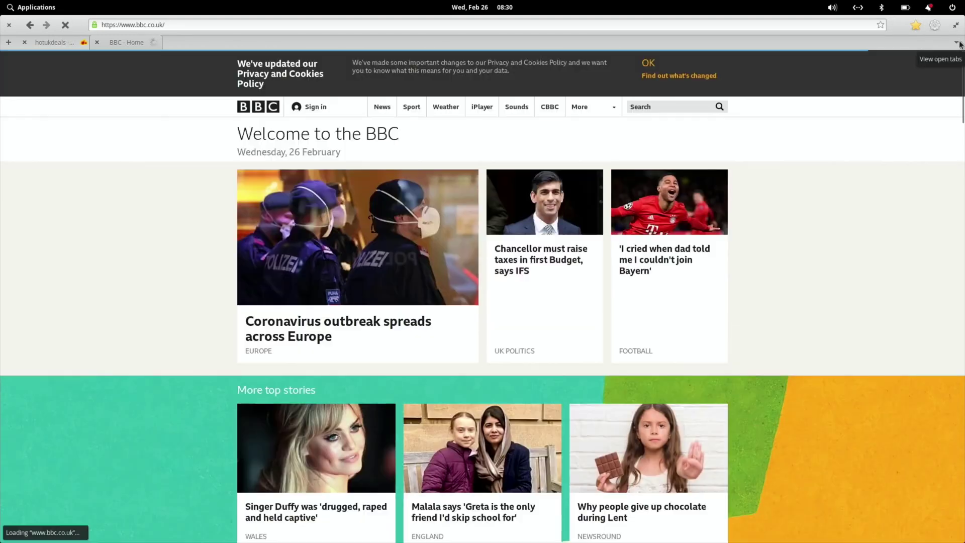
click(958, 44)
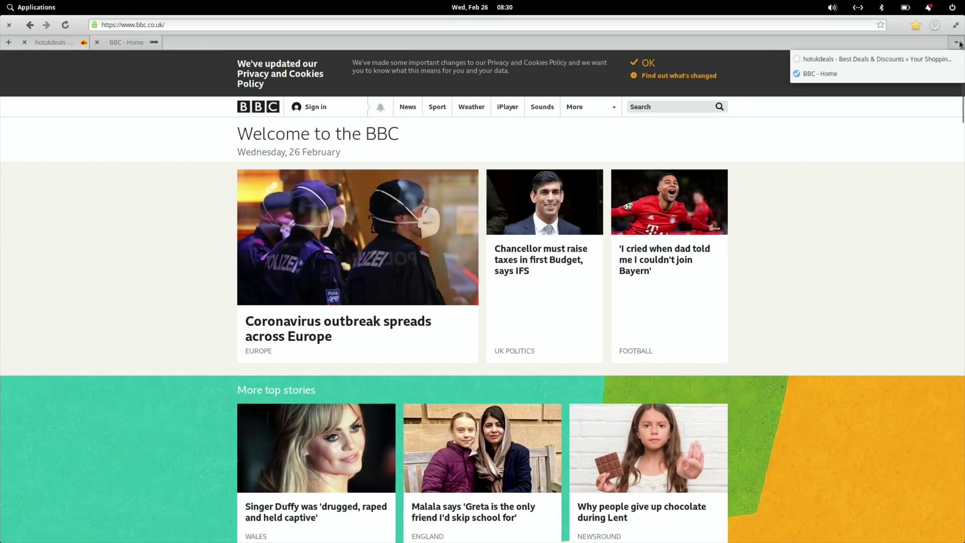
click(958, 43)
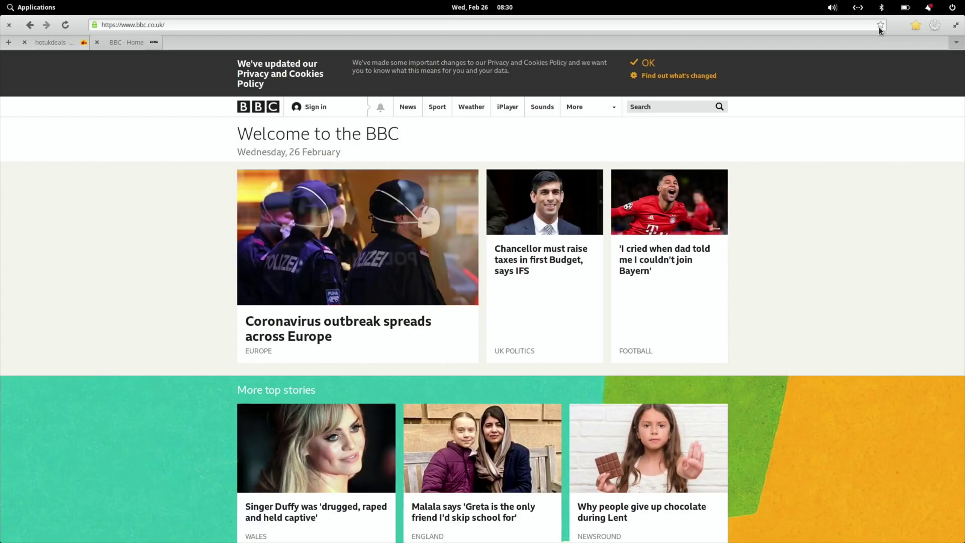
click(935, 25)
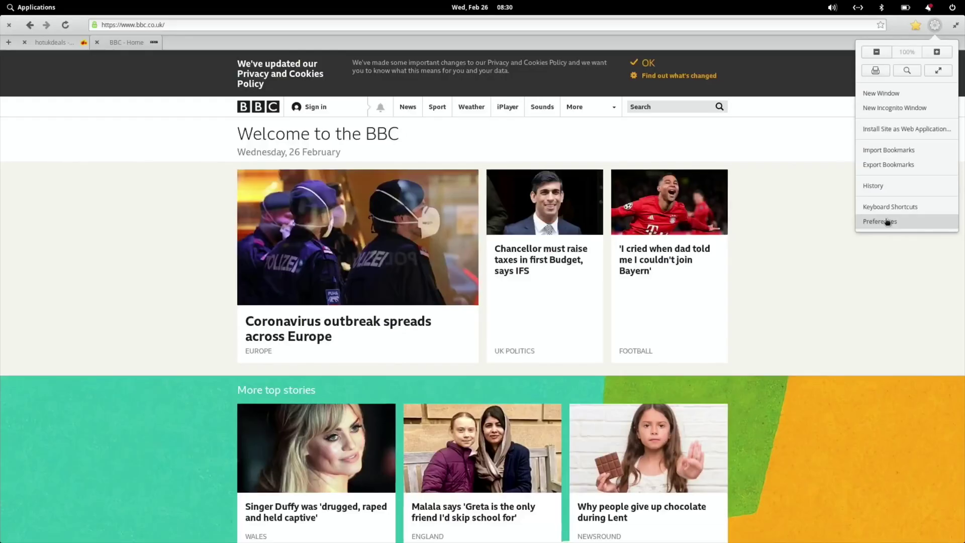
click(887, 222)
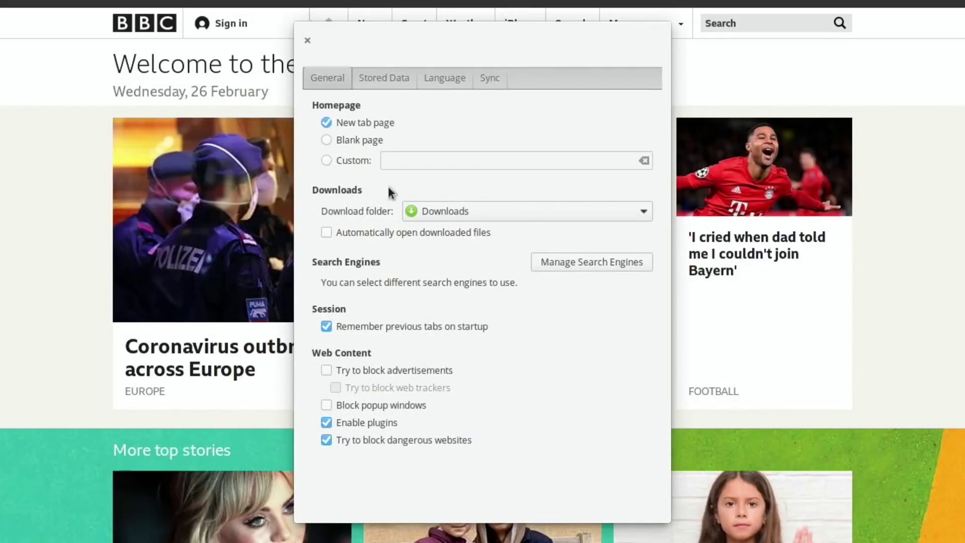
click(308, 41)
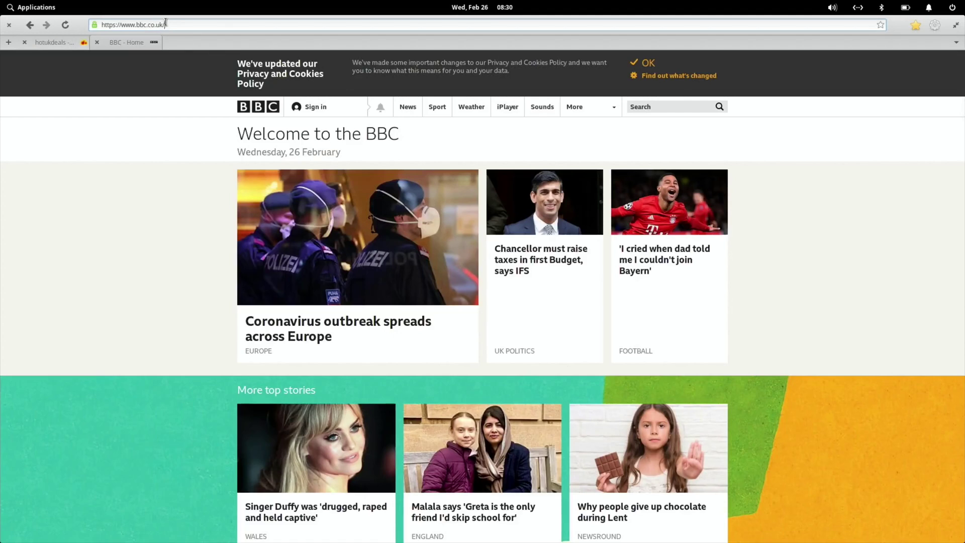
Replace the address with a youtube search and open the YouTube site
click(165, 23)
text(yo)
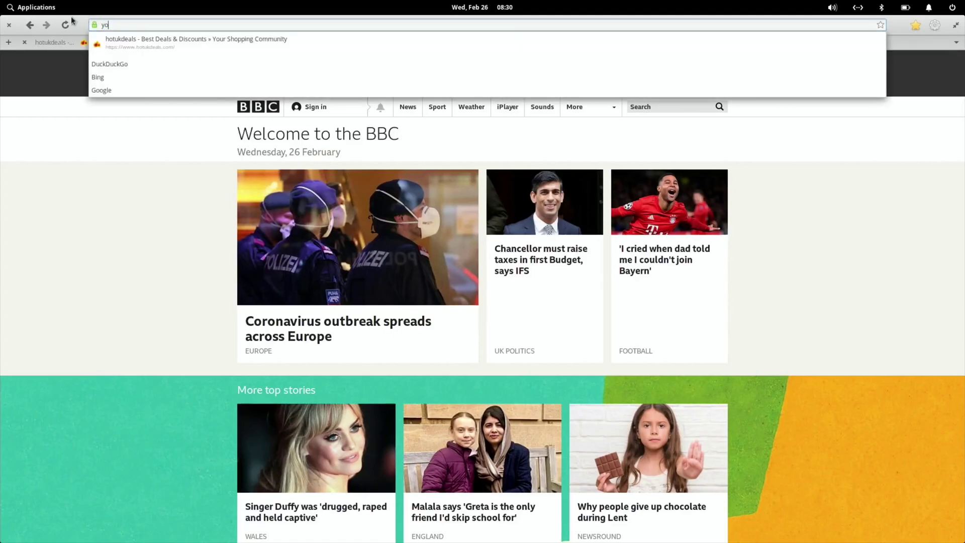
text(utube)
key(Return)
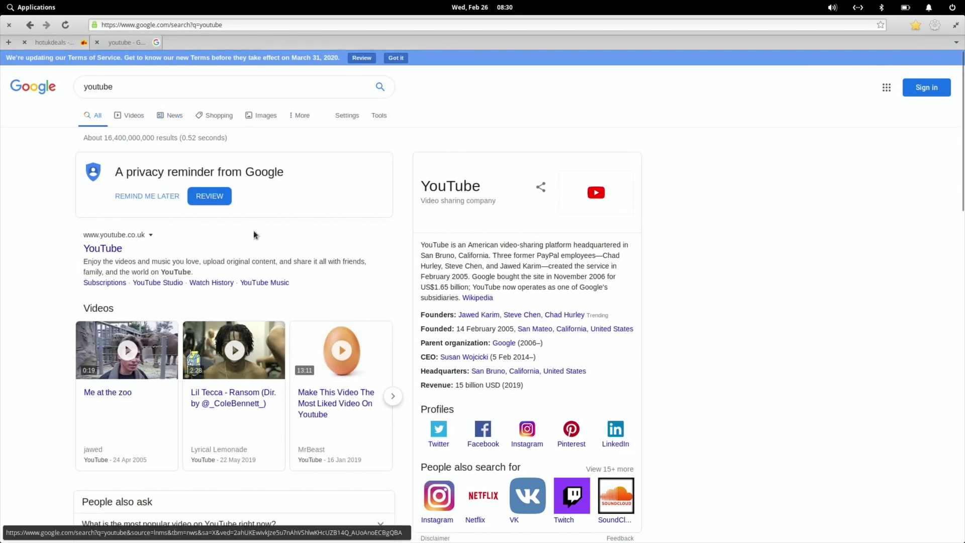
click(103, 250)
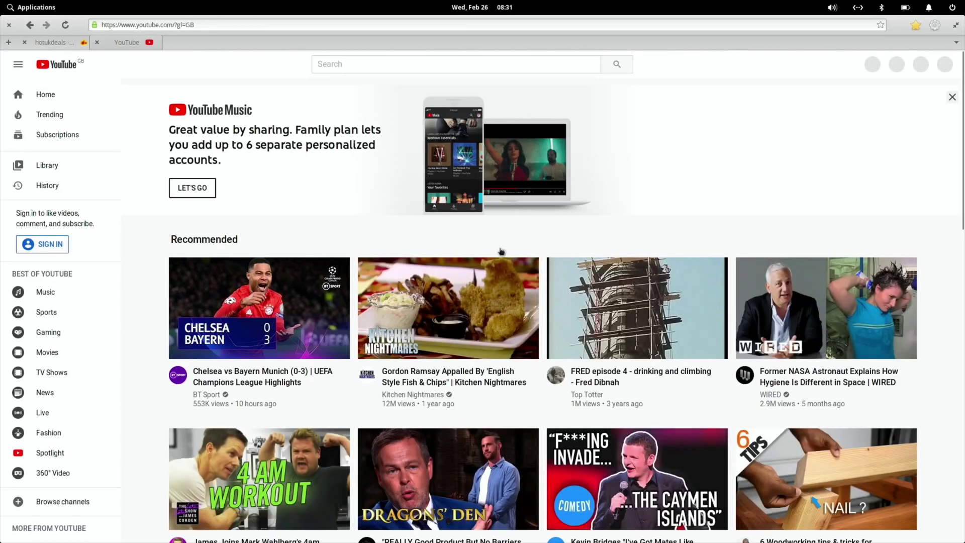
Play 'YOUTUBER COOK OFF VS ANESONGIB' on YouTube and unmaximize the browser window
scroll(500, 250, down, 1)
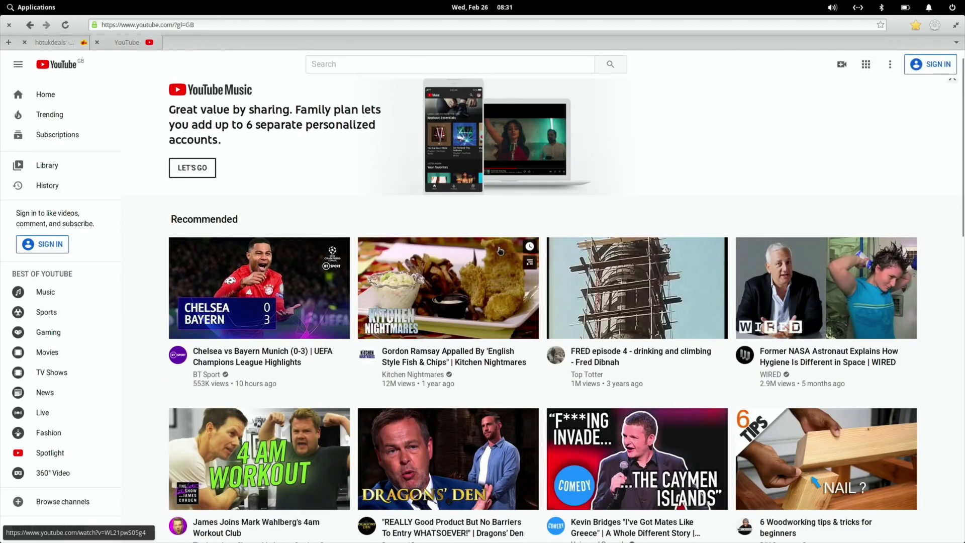
scroll(501, 250, down, 2)
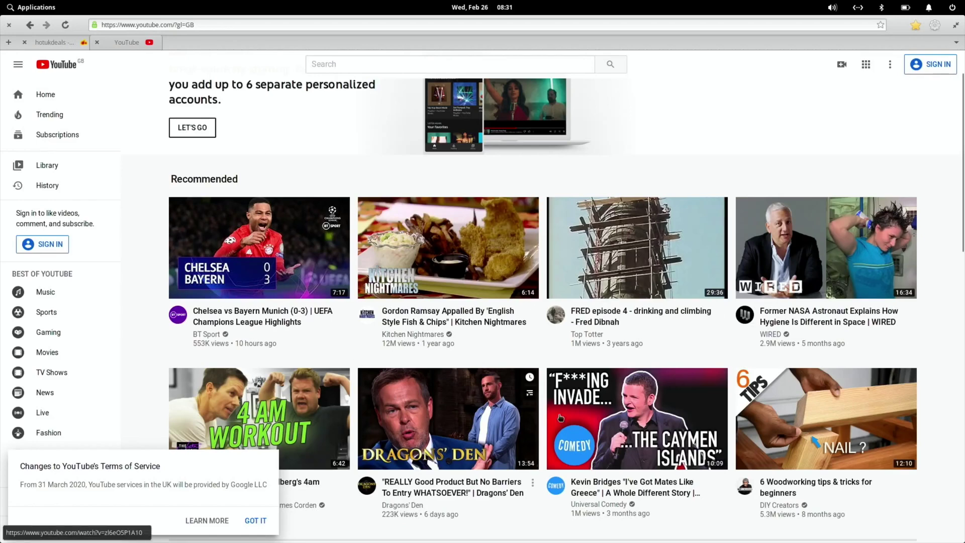
scroll(673, 398, down, 5)
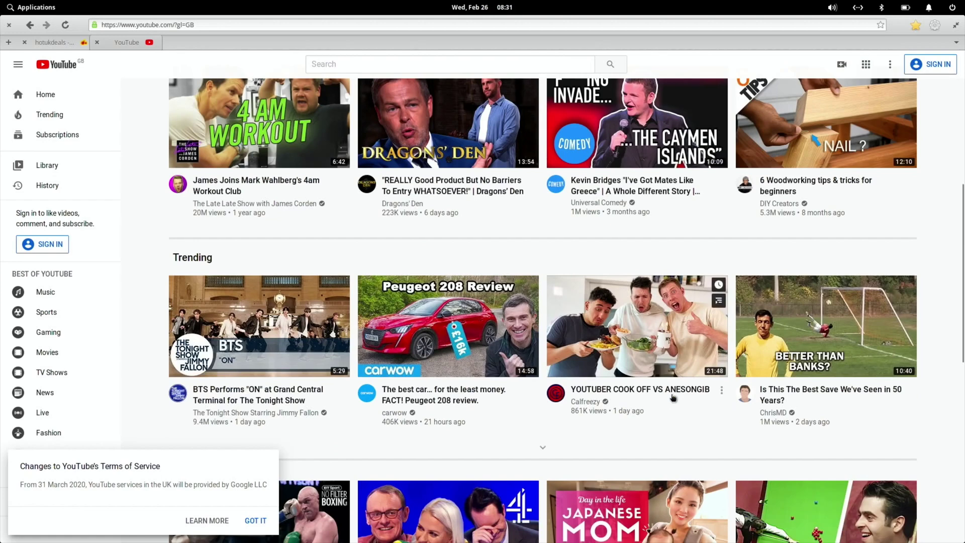
scroll(689, 340, down, 2)
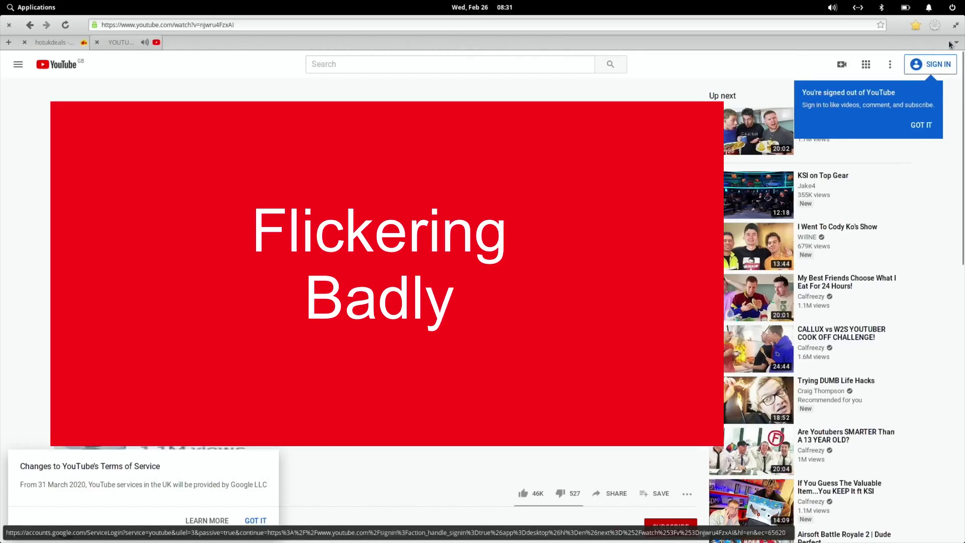
click(957, 26)
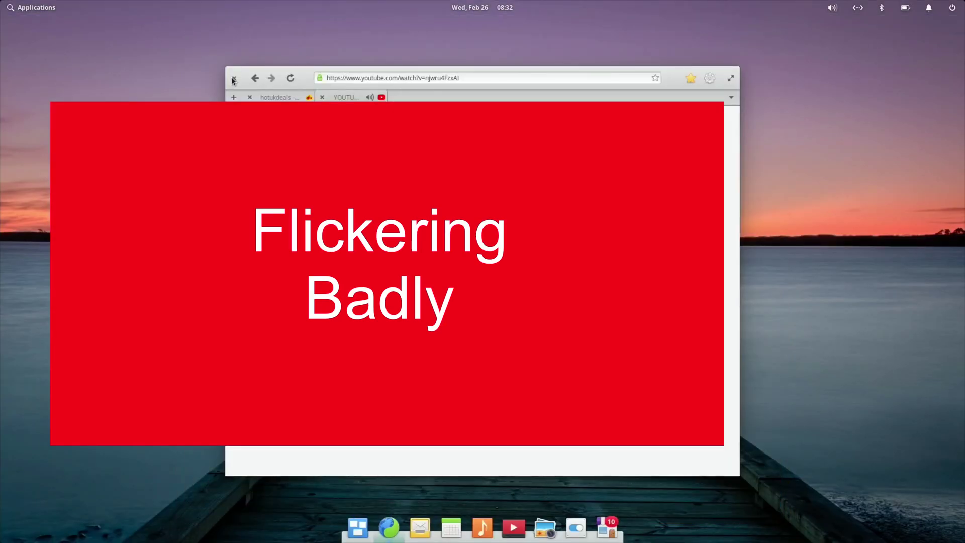
Close the browser and search AppCenter for chromium from the Applications launcher
key(alt+F4)
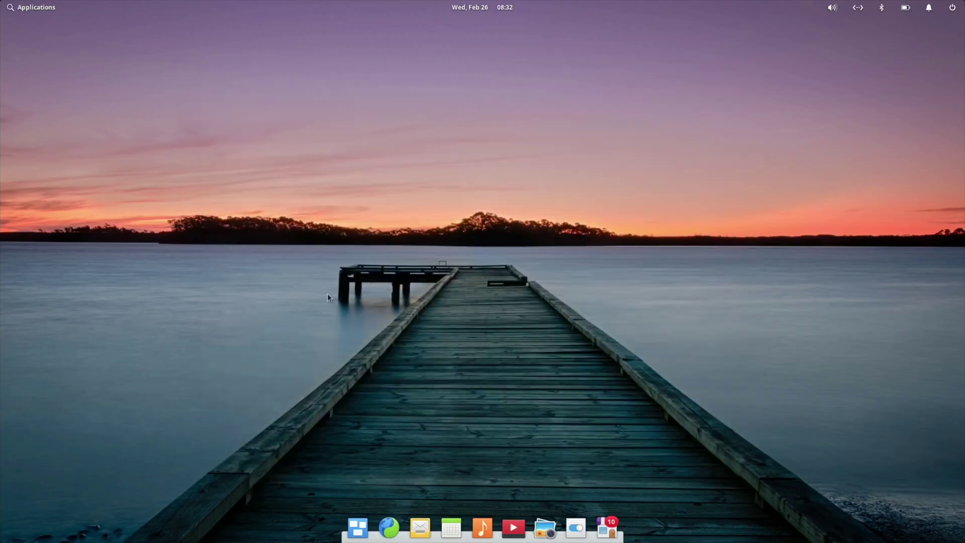
click(27, 8)
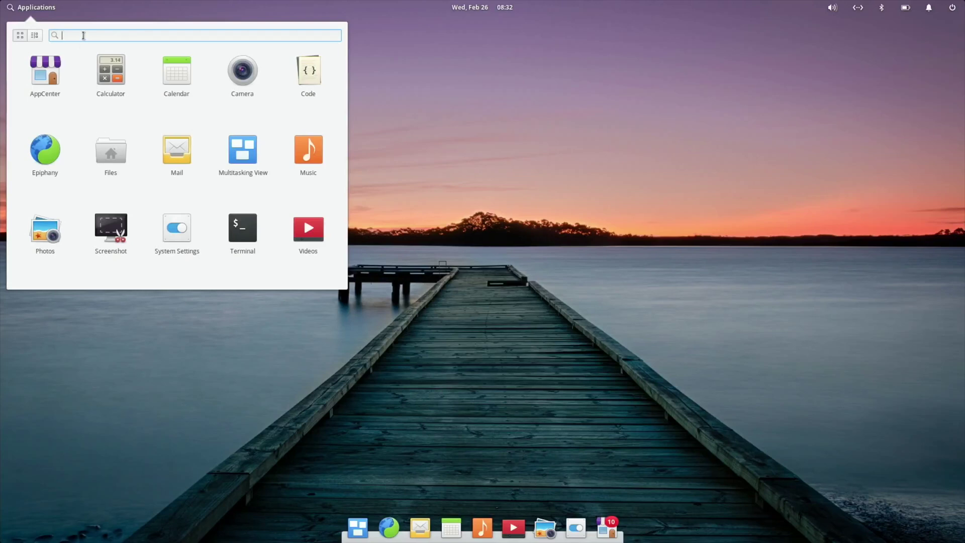
text(chr)
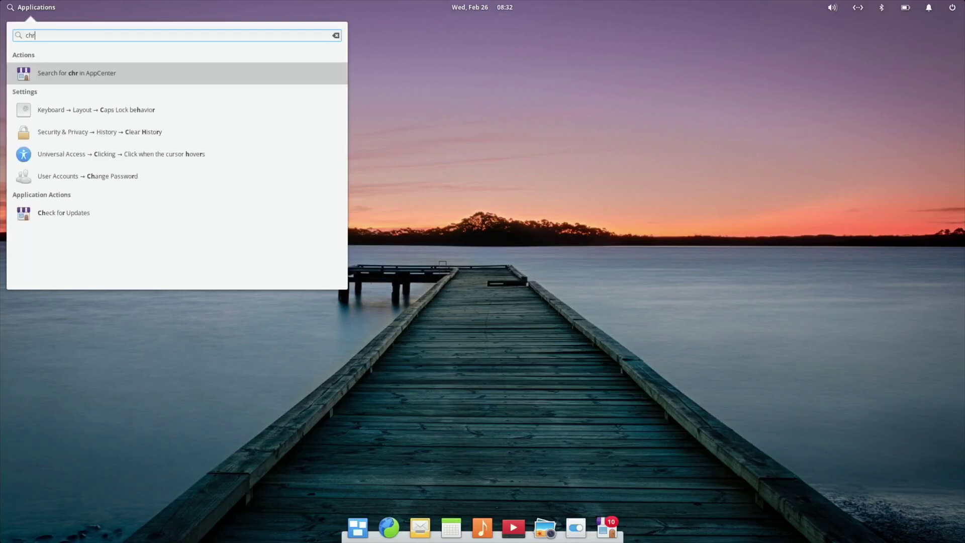
text(omi)
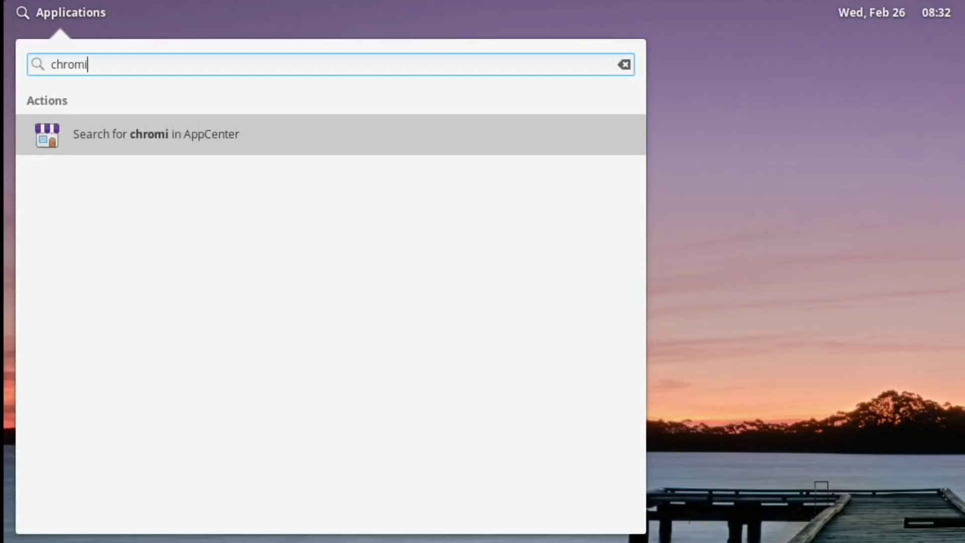
text(um)
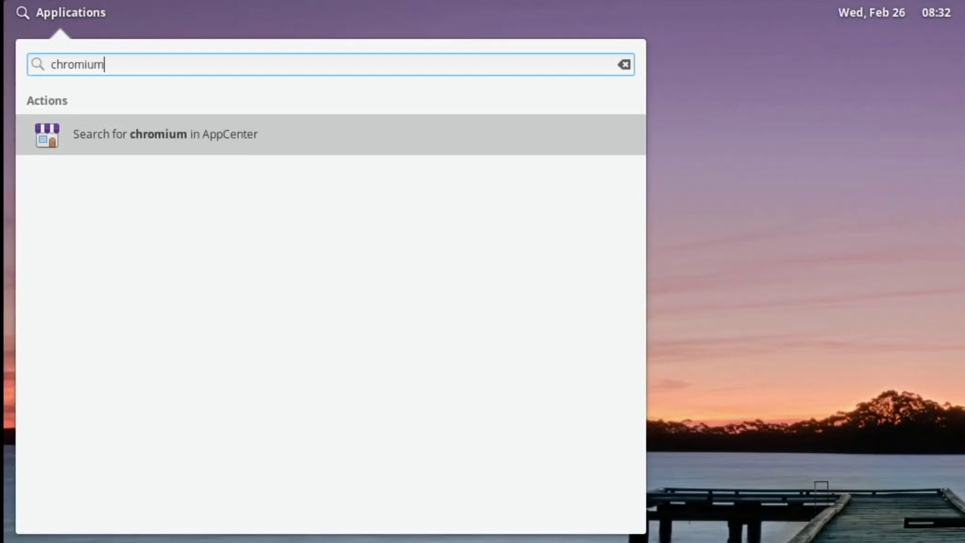
click(75, 131)
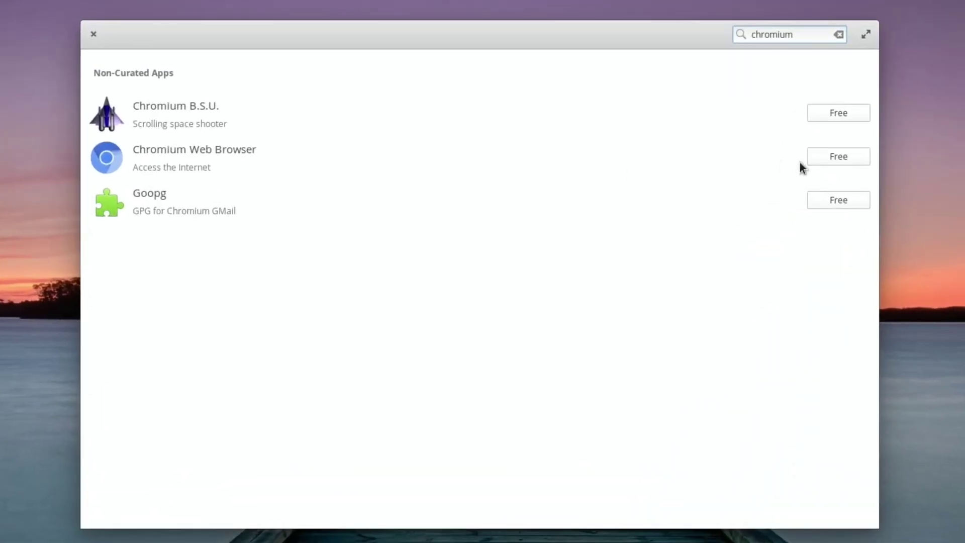
Install Chromium Web Browser from the AppCenter results, accepting the non-curated warning and authenticating with the password
click(819, 160)
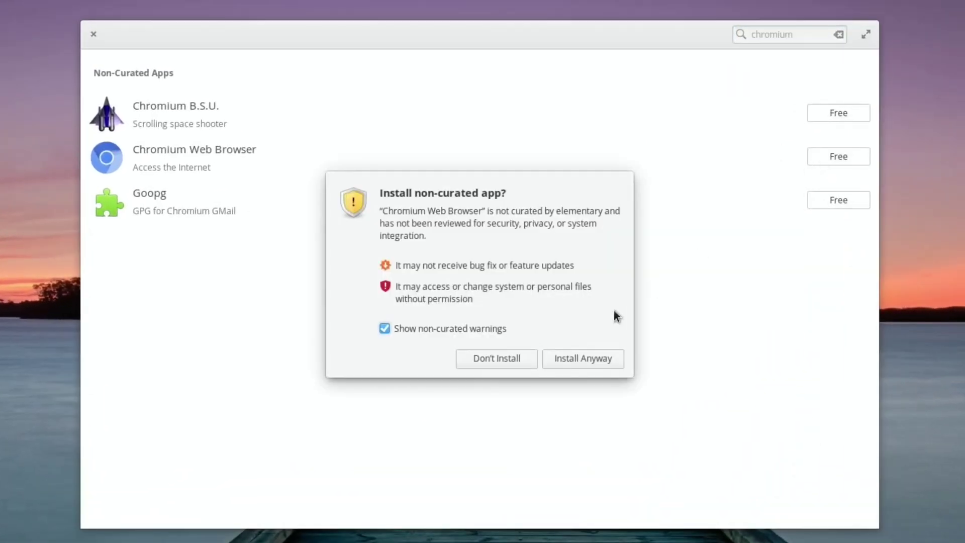
click(554, 363)
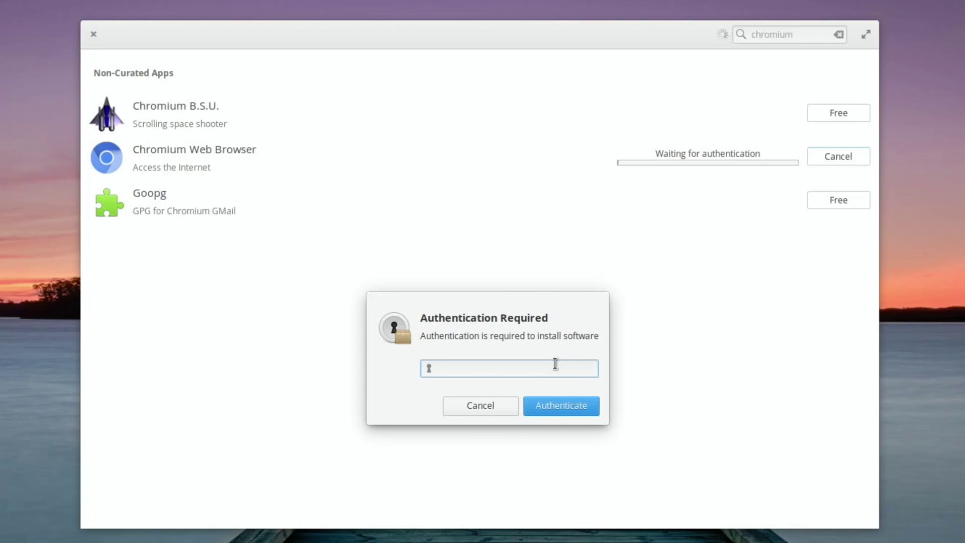
text(•••••••••••)
key(Return)
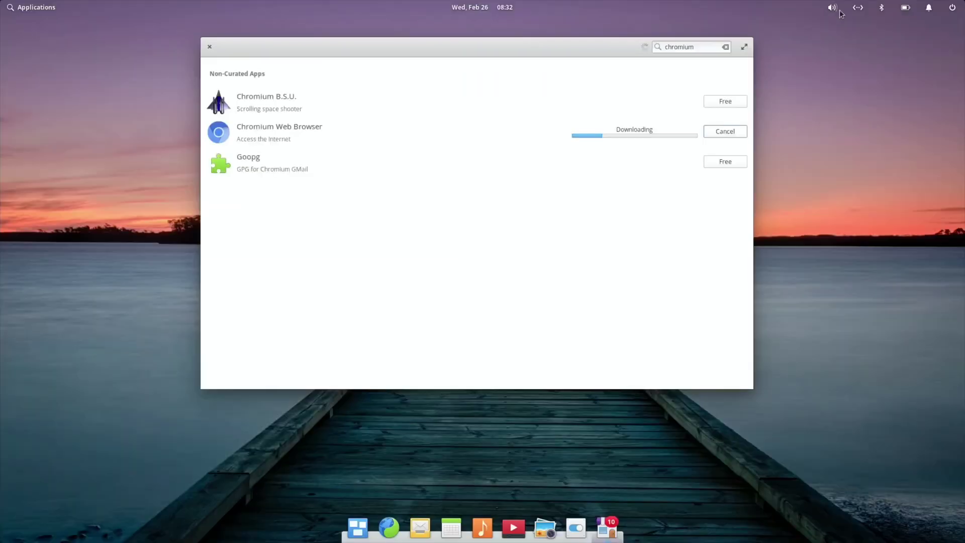
Check the network, Bluetooth, power, notification and session indicators in the top panel, then close the menus
click(859, 8)
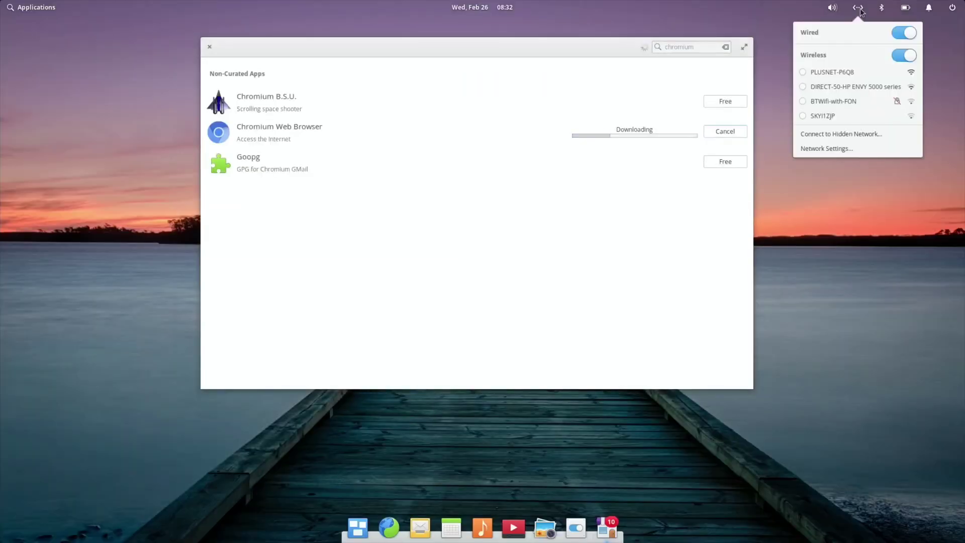
click(882, 8)
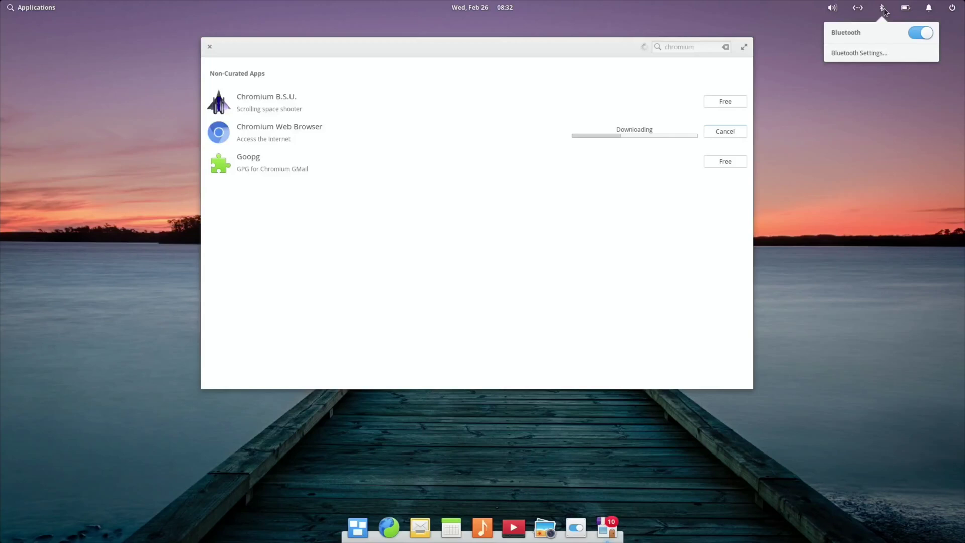
click(907, 11)
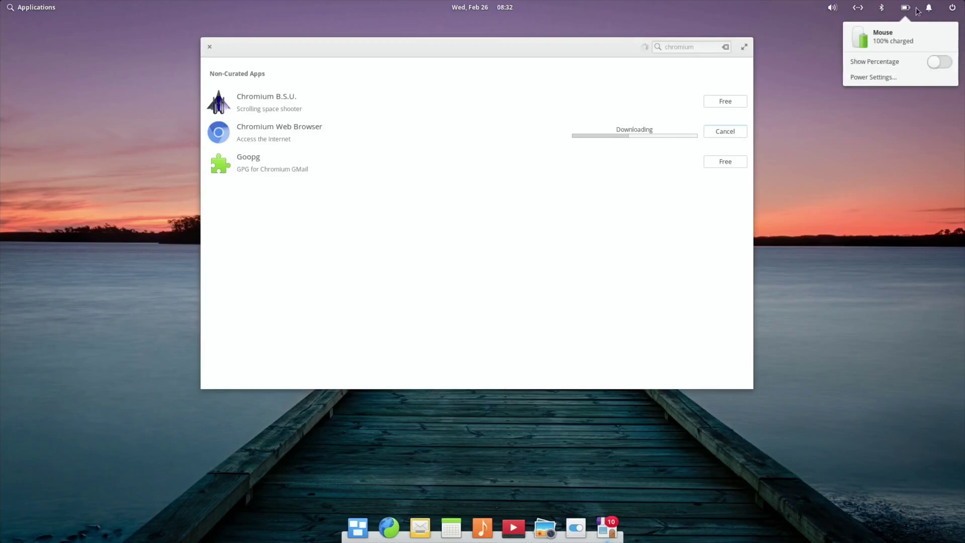
click(929, 8)
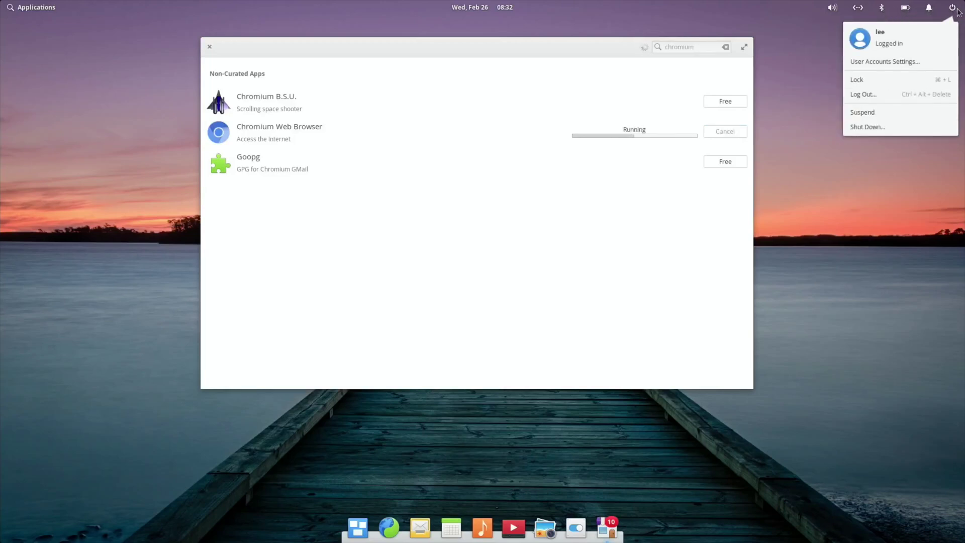
click(929, 8)
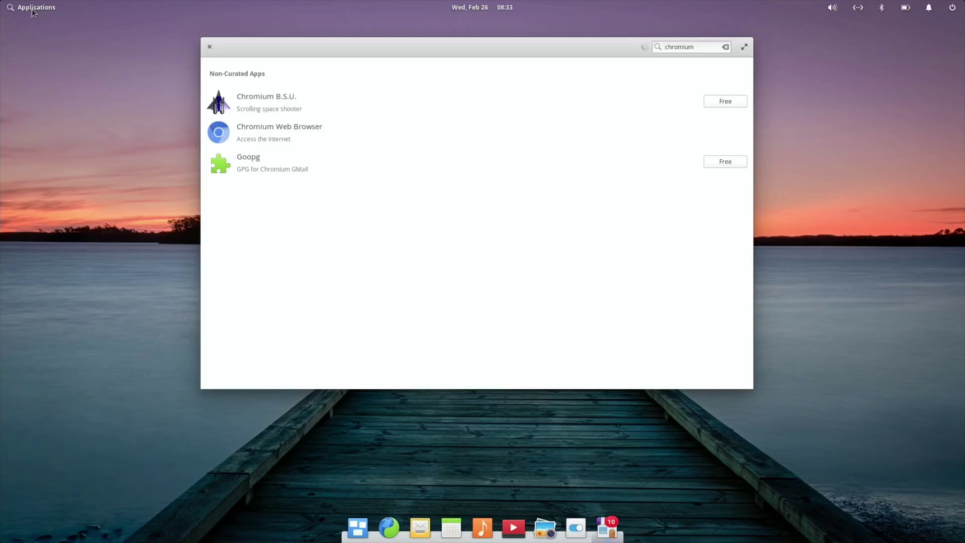
Browse the Applications menu by category: Graphics, Internet, Office, Programming, Sound & Video, System Tools
click(32, 8)
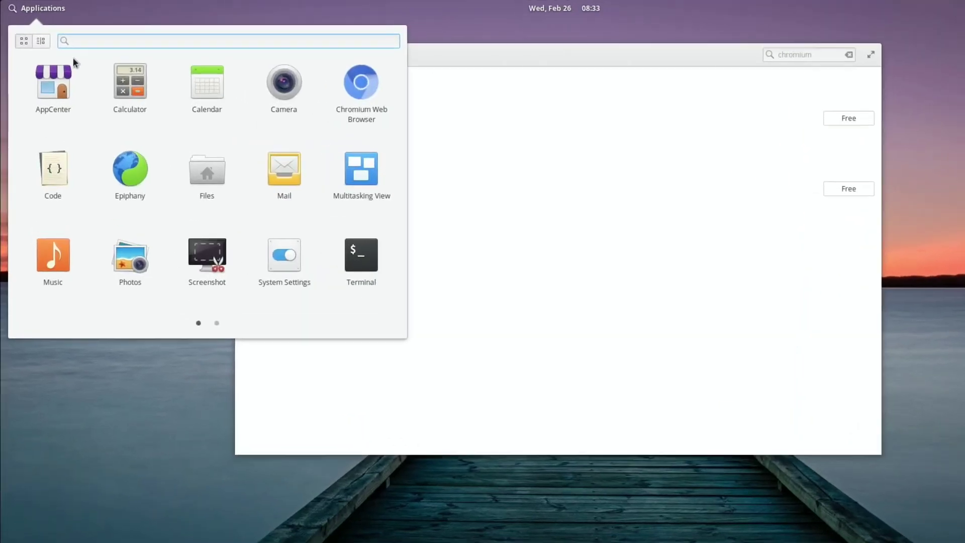
click(42, 44)
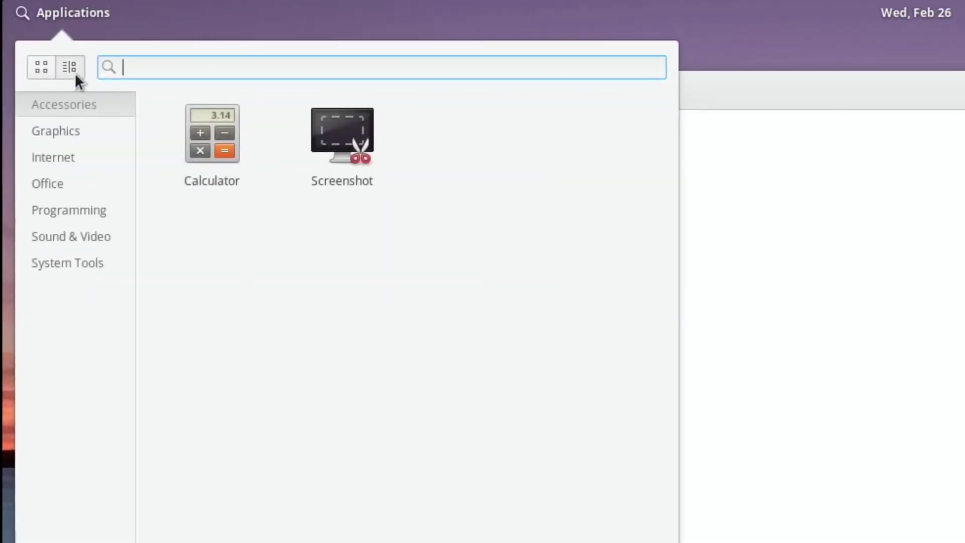
click(42, 128)
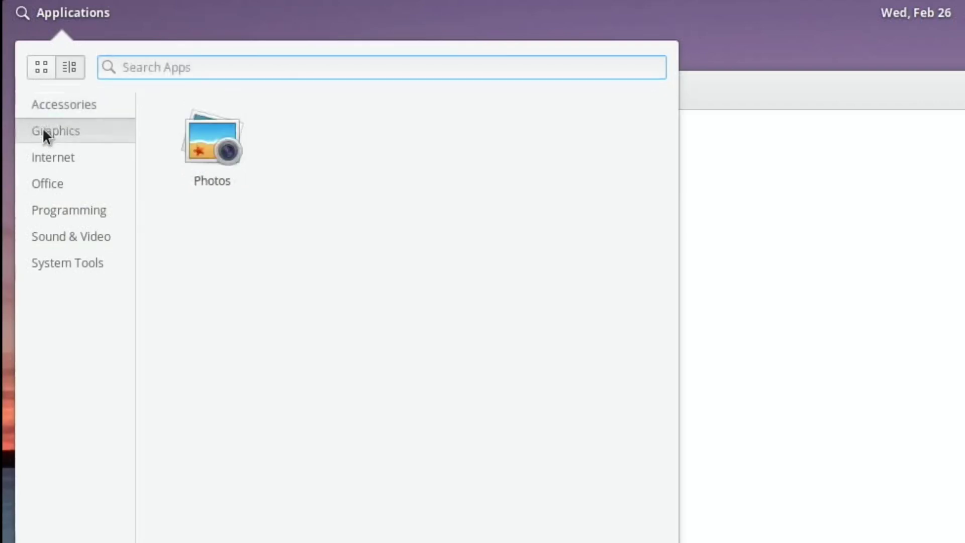
click(45, 154)
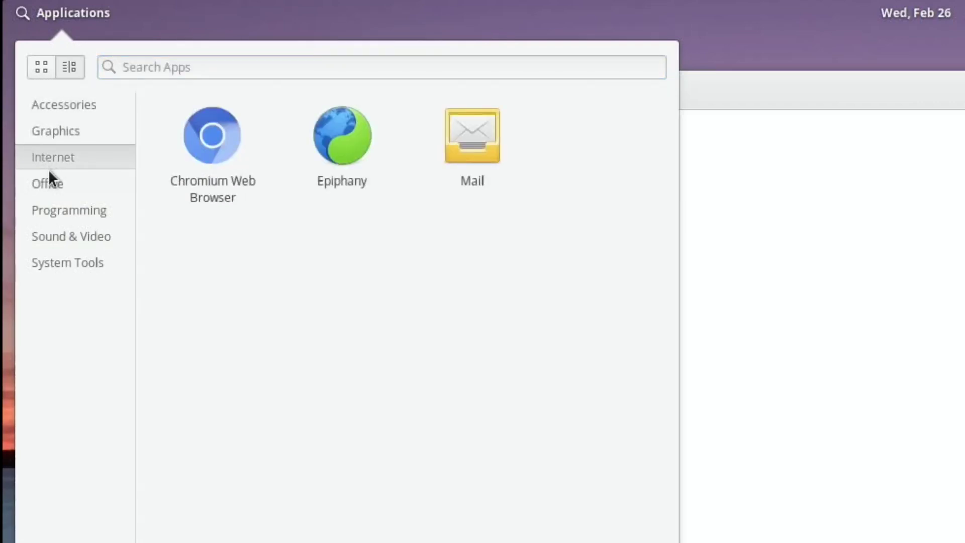
click(49, 176)
click(49, 214)
click(54, 231)
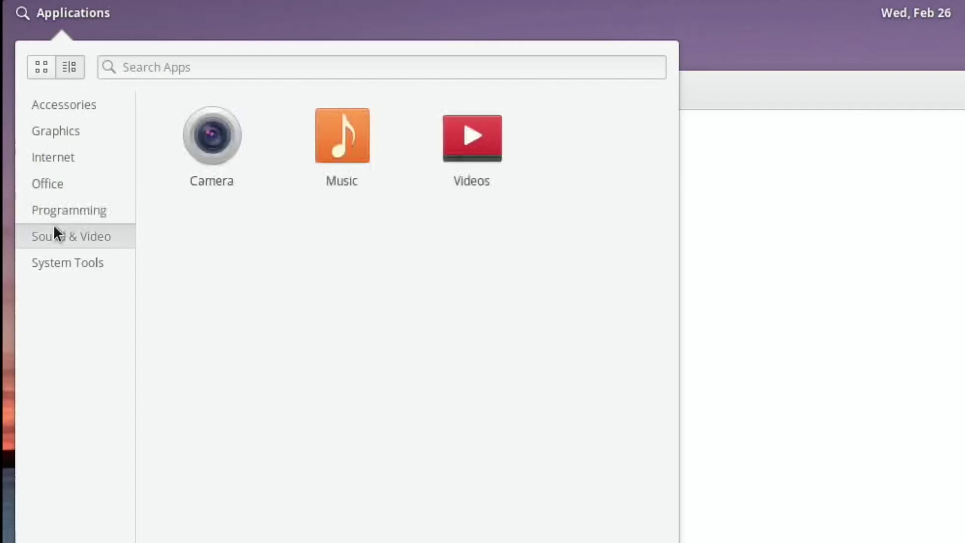
click(53, 263)
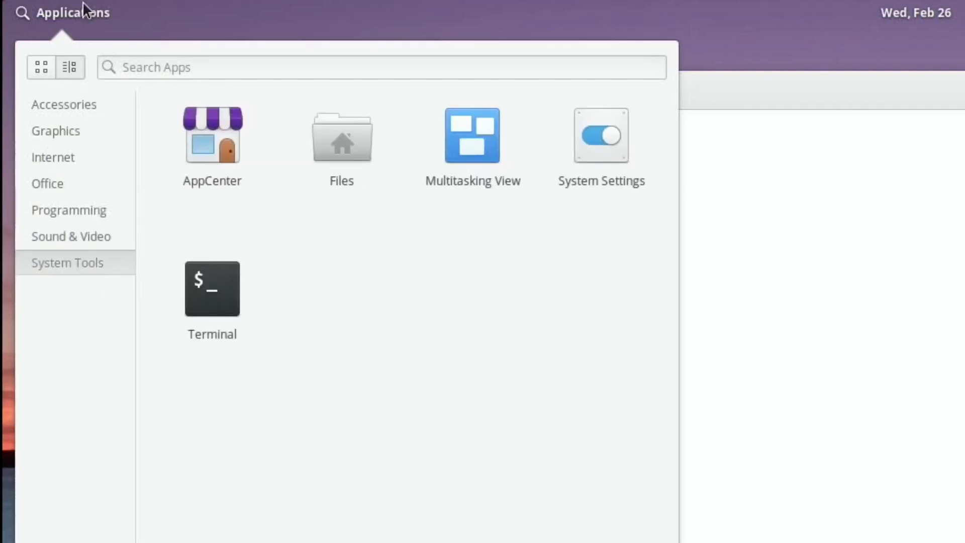
Back in the all-apps grid, pin Chromium Web Browser to the dock between Epiphany and Mail
click(41, 67)
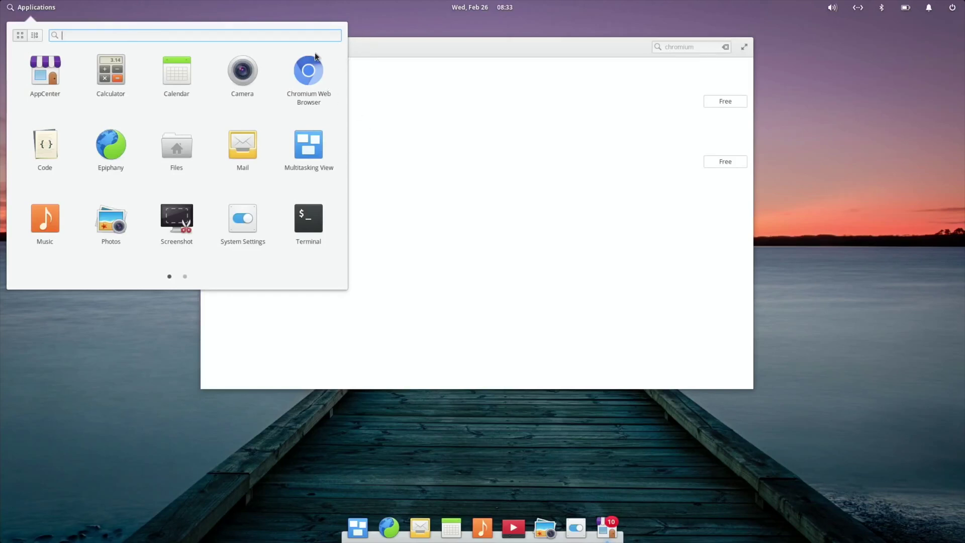
click(316, 73)
drag(409, 263, 405, 520)
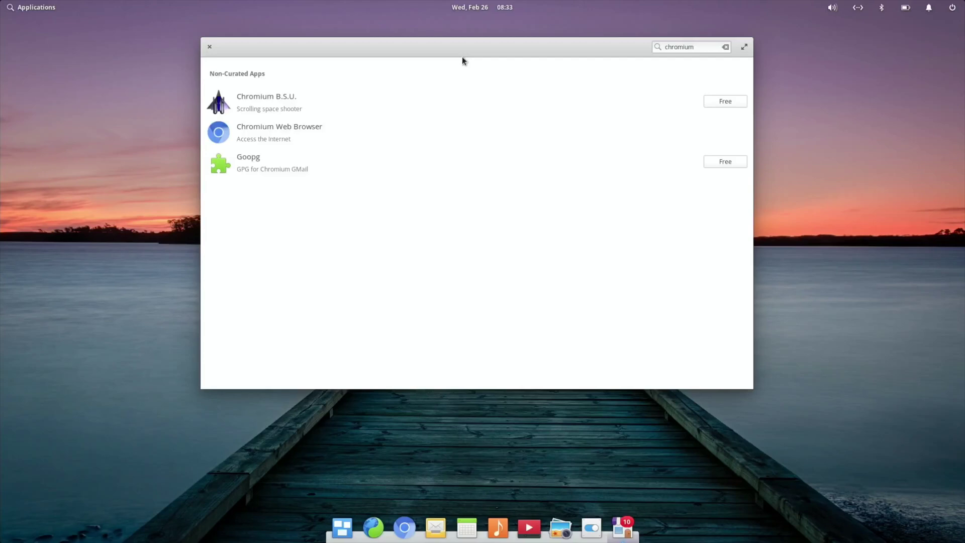
Close AppCenter, then in System Settings' Desktop wallpapers try the pier image and settle on the canyon image
click(209, 47)
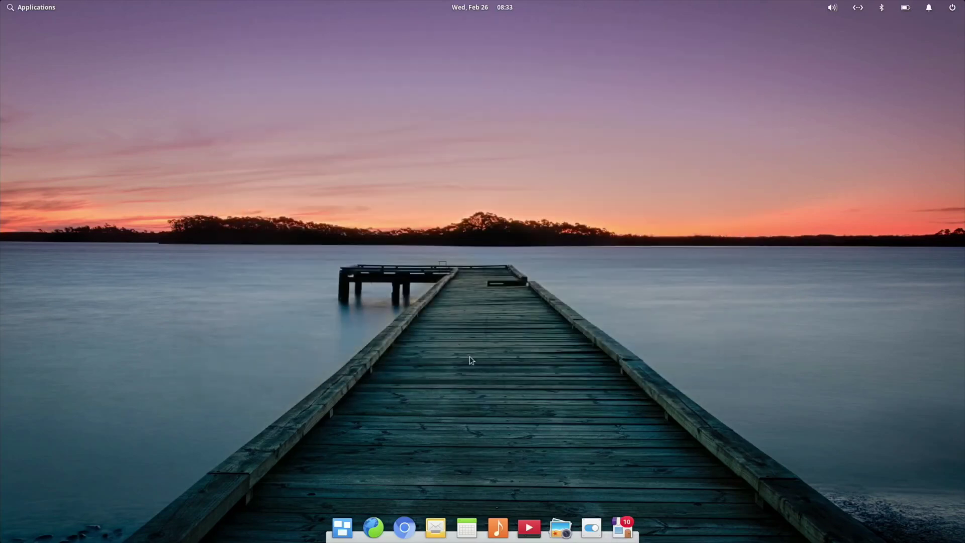
click(594, 528)
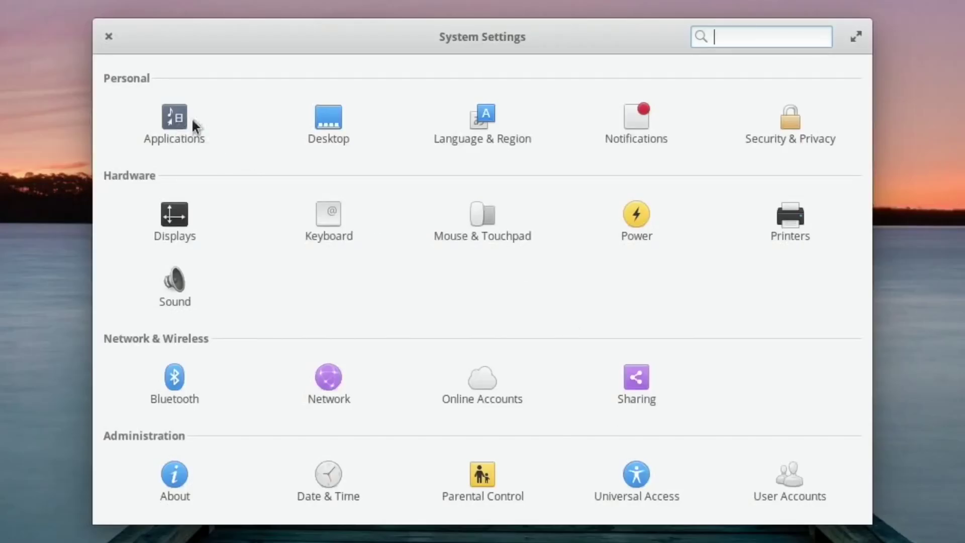
click(323, 128)
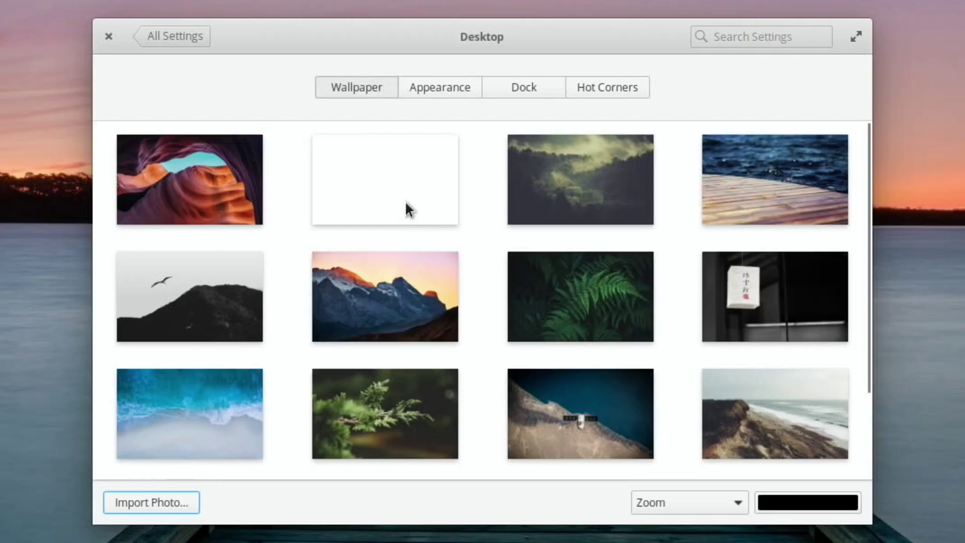
scroll(578, 306, down, 3)
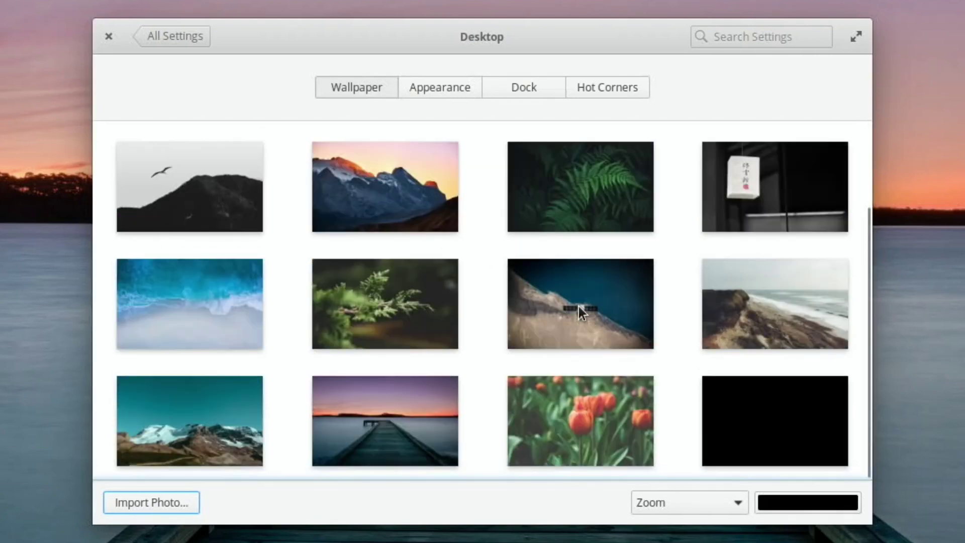
click(382, 406)
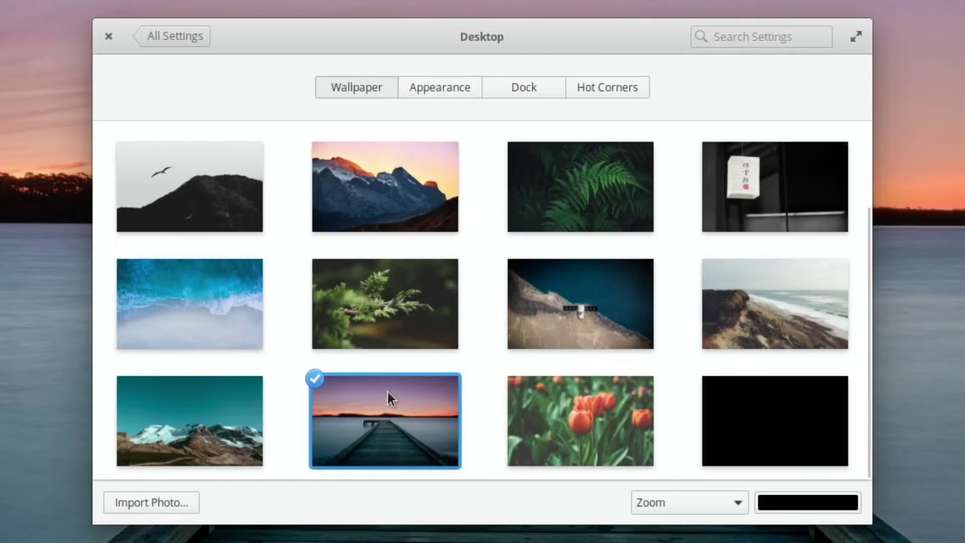
scroll(412, 346, up, 3)
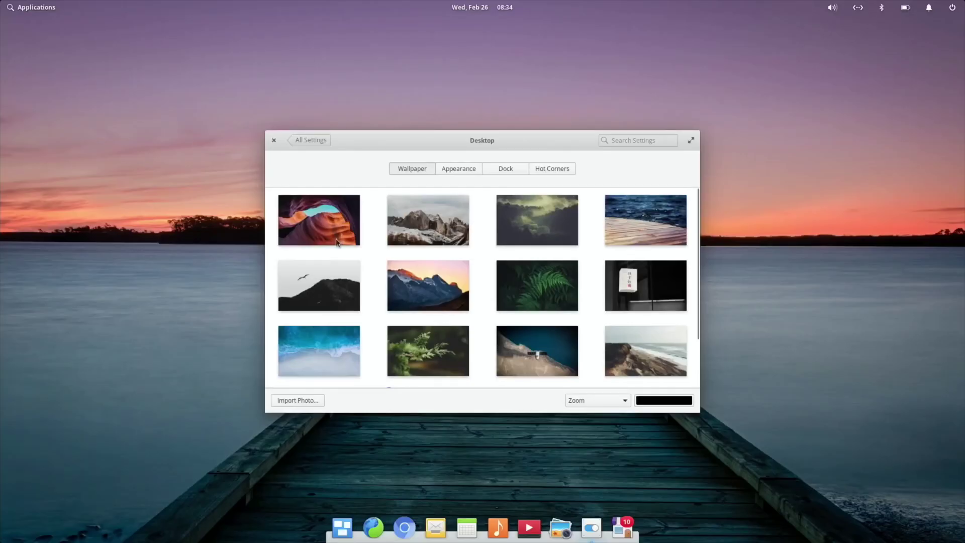
click(310, 216)
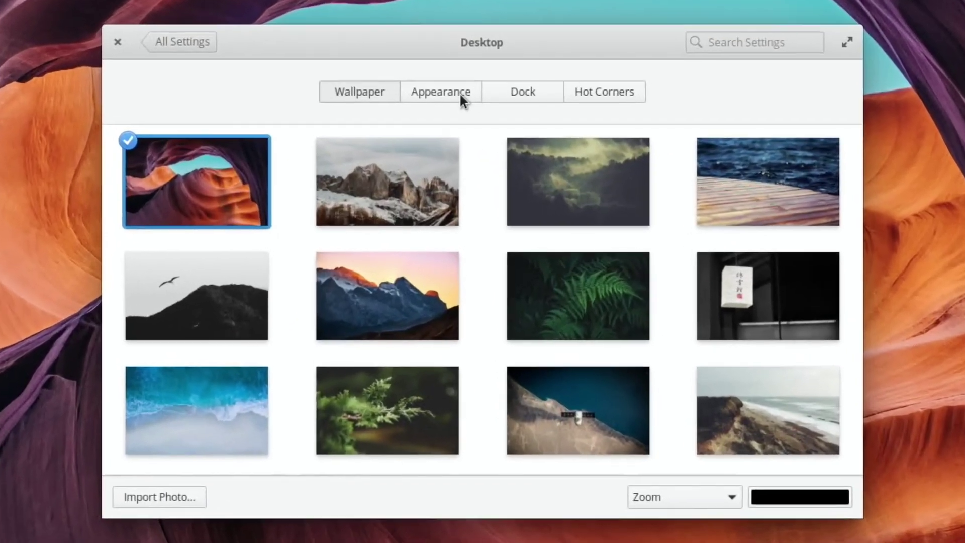
In Appearance, turn off window animations and toggle panel translucency several times, leaving it on
click(460, 94)
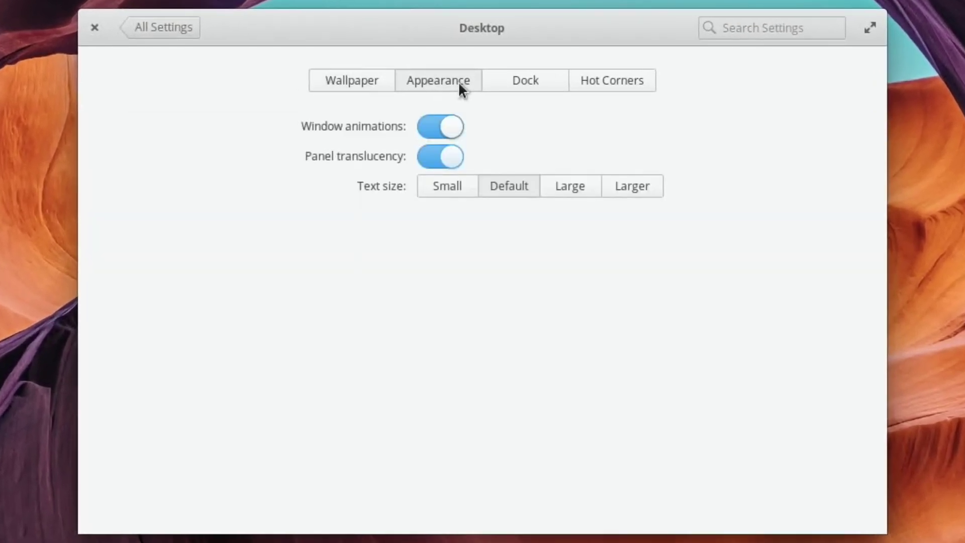
click(423, 128)
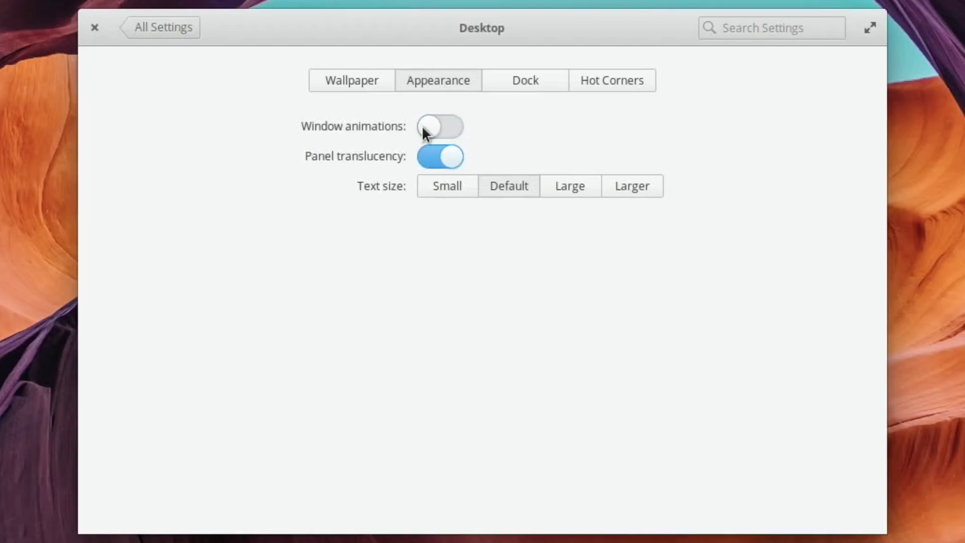
click(427, 155)
click(427, 155)
click(427, 155)
click(427, 155)
click(427, 155)
click(427, 155)
Try Small and Large dock icon sizes, return to Normal, and show the Hot Corners settings
click(521, 92)
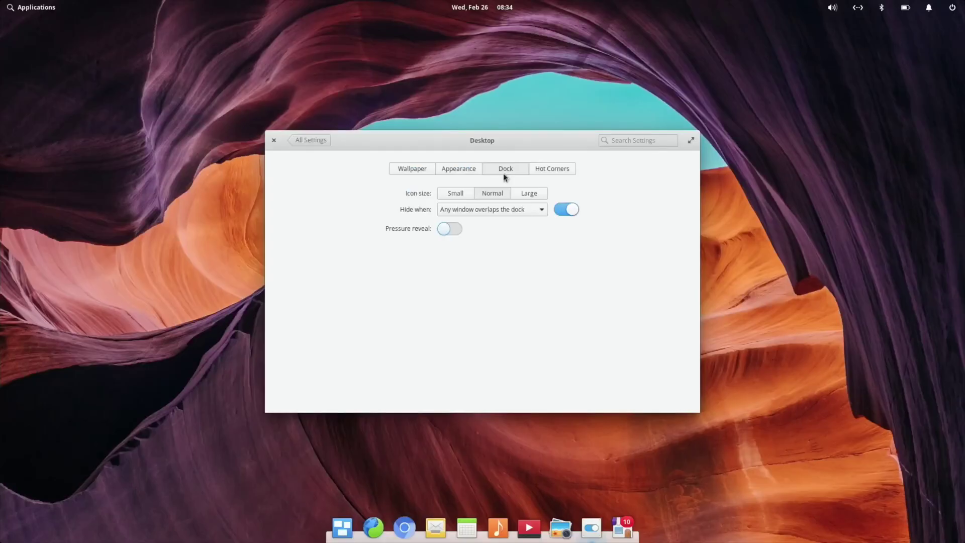
click(459, 194)
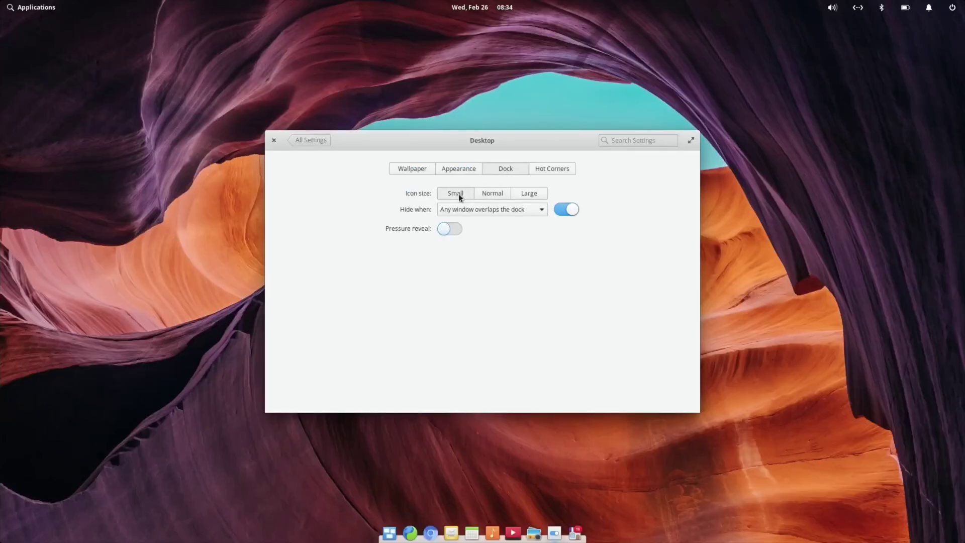
click(483, 193)
click(525, 194)
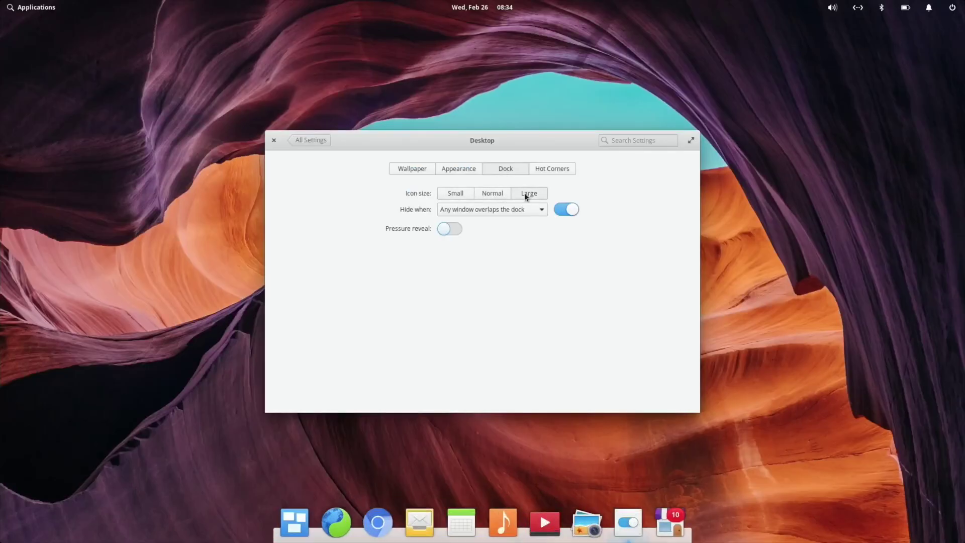
click(491, 194)
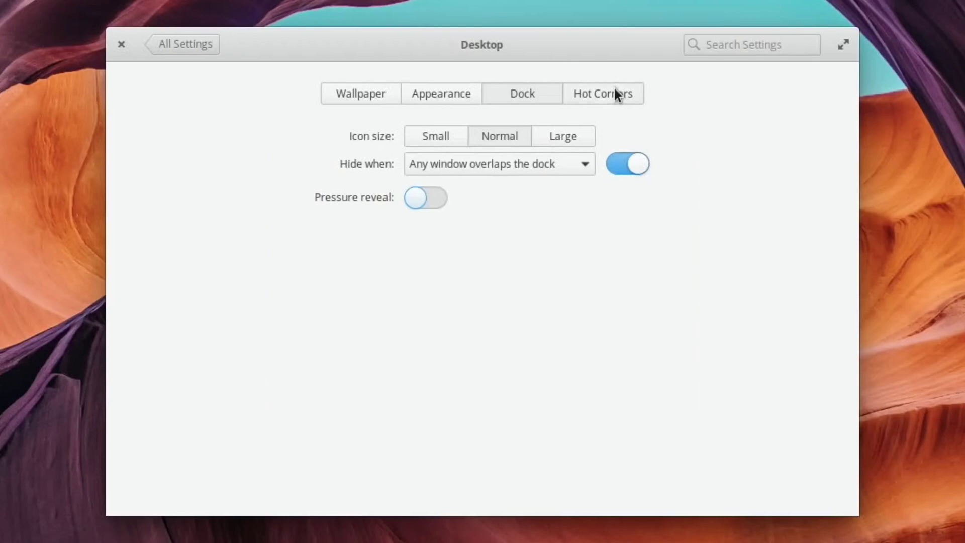
click(559, 168)
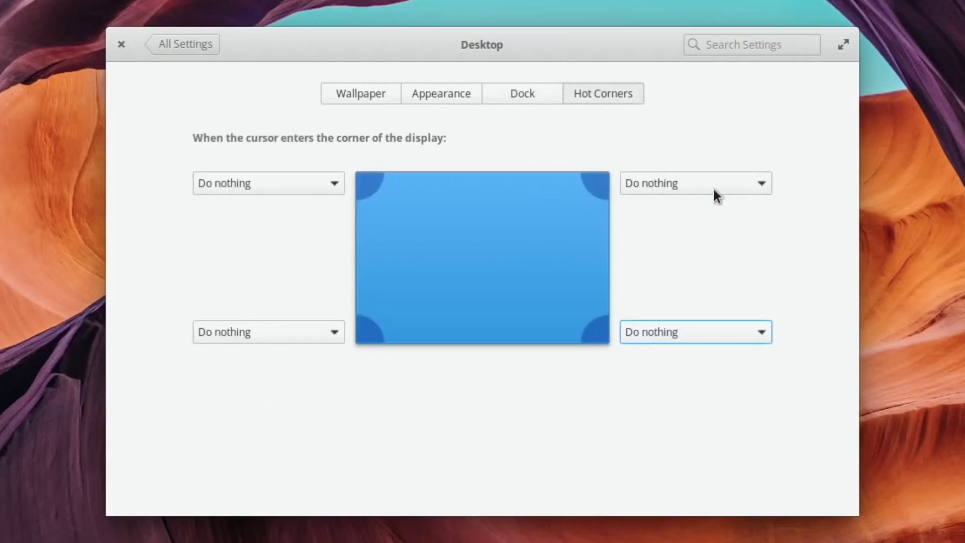
Set the bottom-right hot corner to Show all windows and close System Settings
click(762, 334)
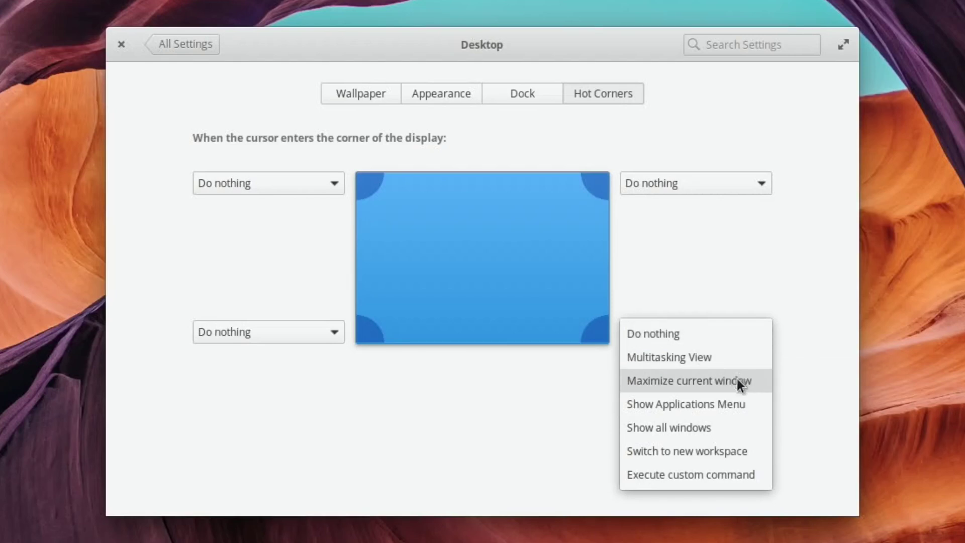
click(713, 426)
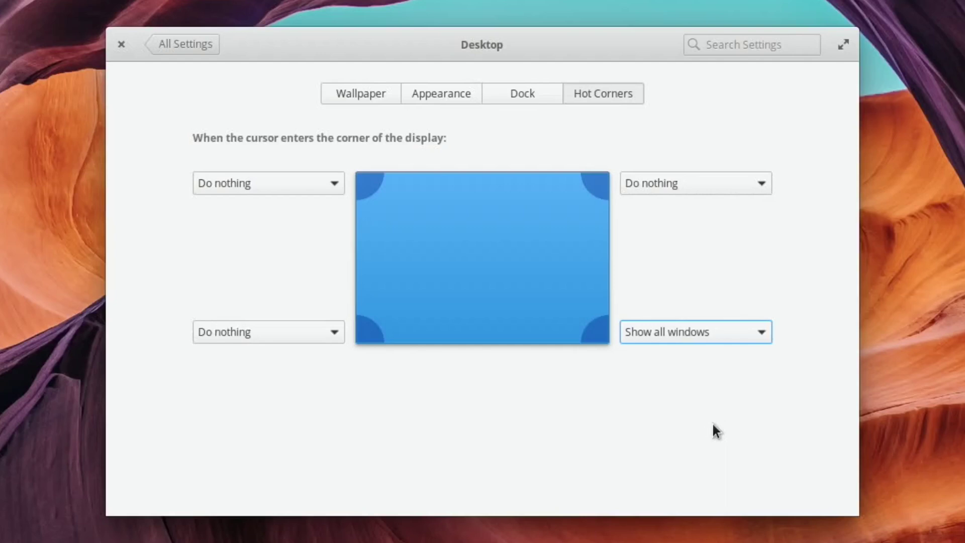
click(120, 45)
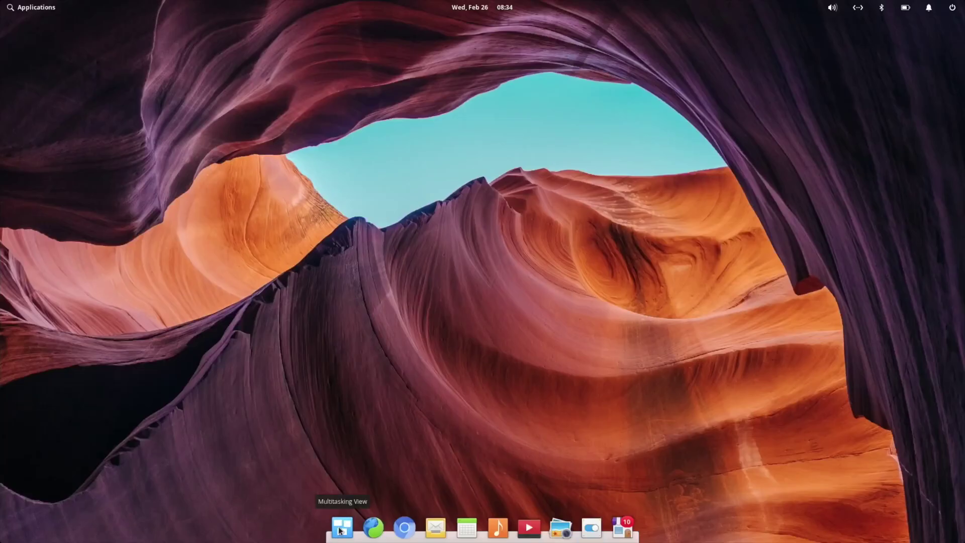
Launch Chromium, Photos and System Settings from the dock, bringing System Settings to the front
click(404, 527)
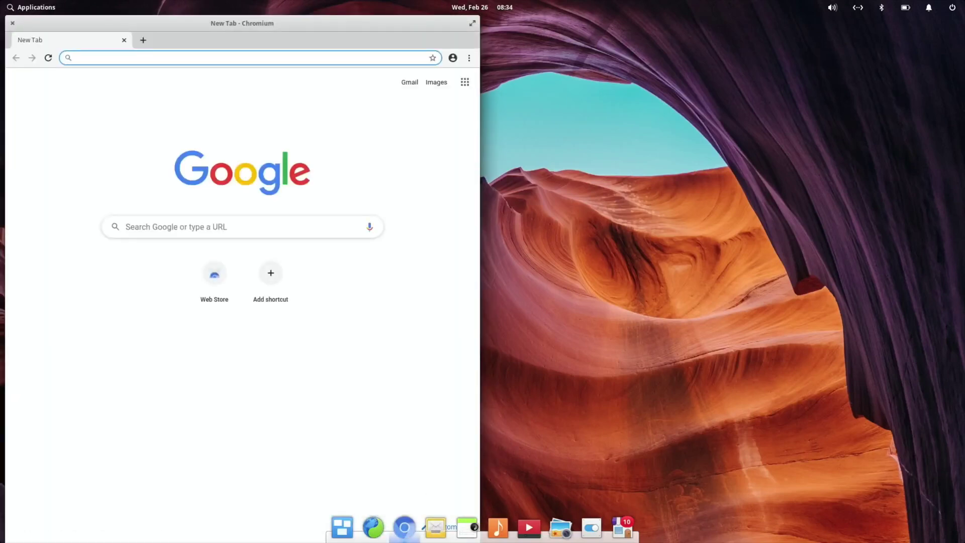
click(560, 527)
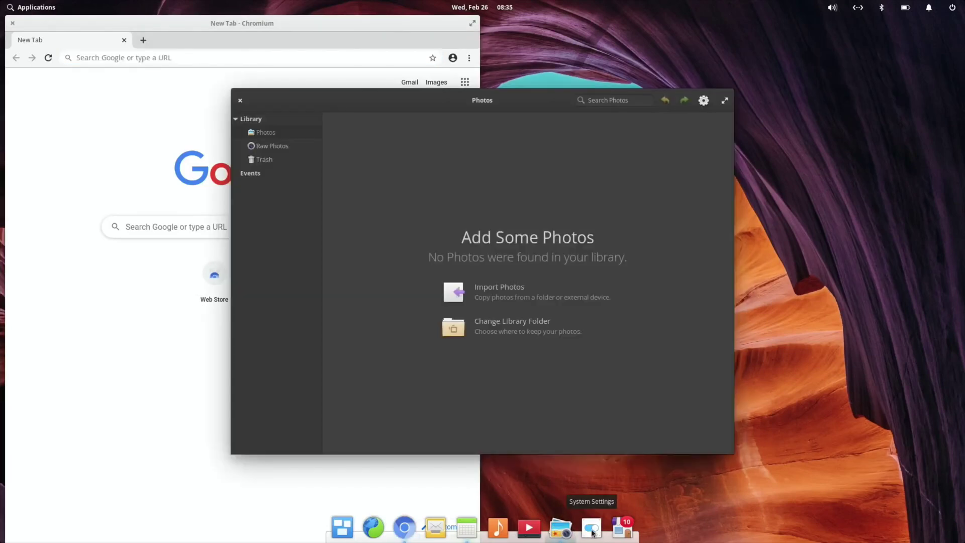
click(592, 532)
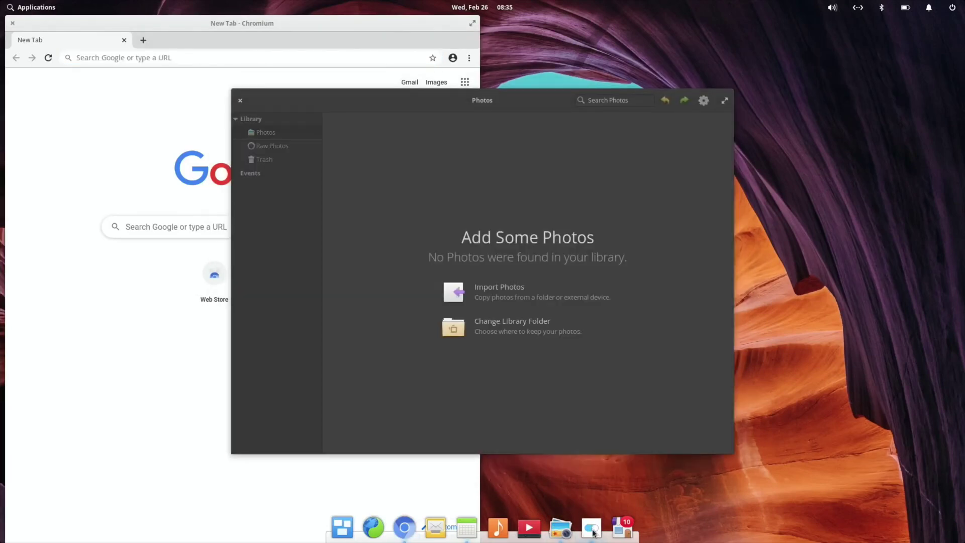
mouse_move(955, 538)
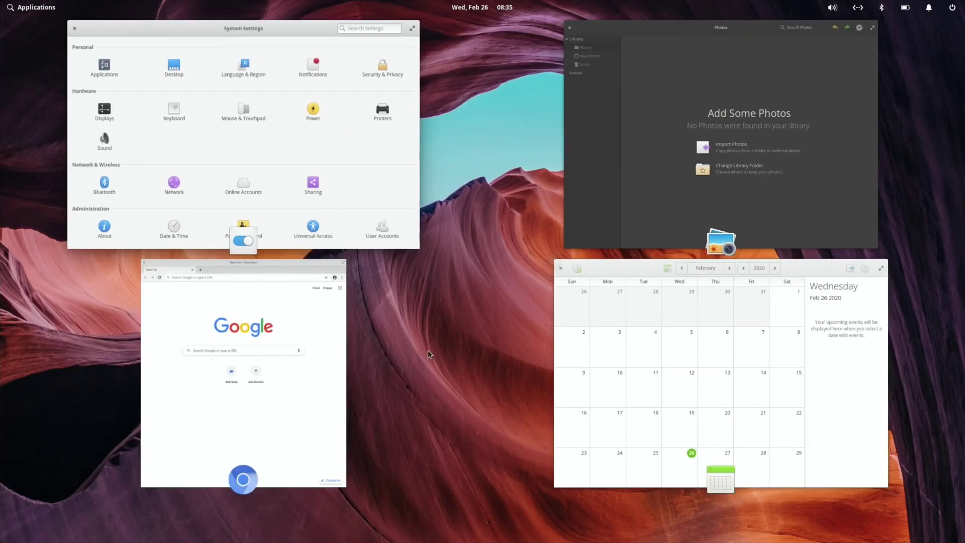
click(316, 188)
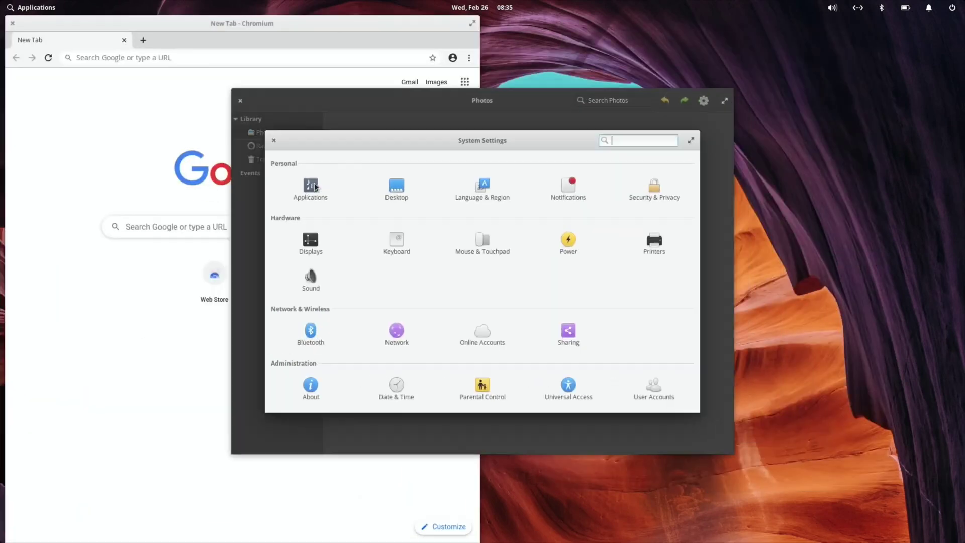
Switch between Photos, Calendar and System Settings via Multitasking View, then close System Settings and Photos
key(super+Down)
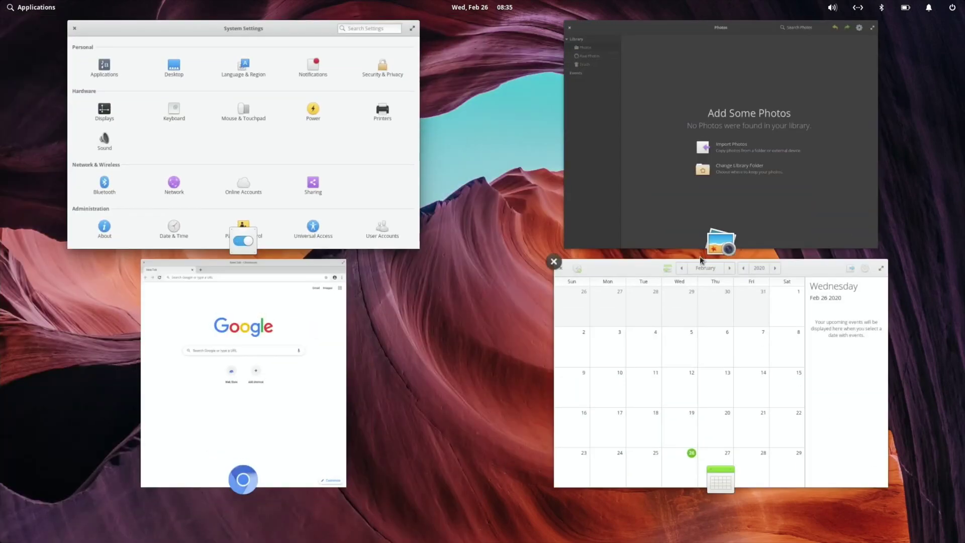
click(652, 119)
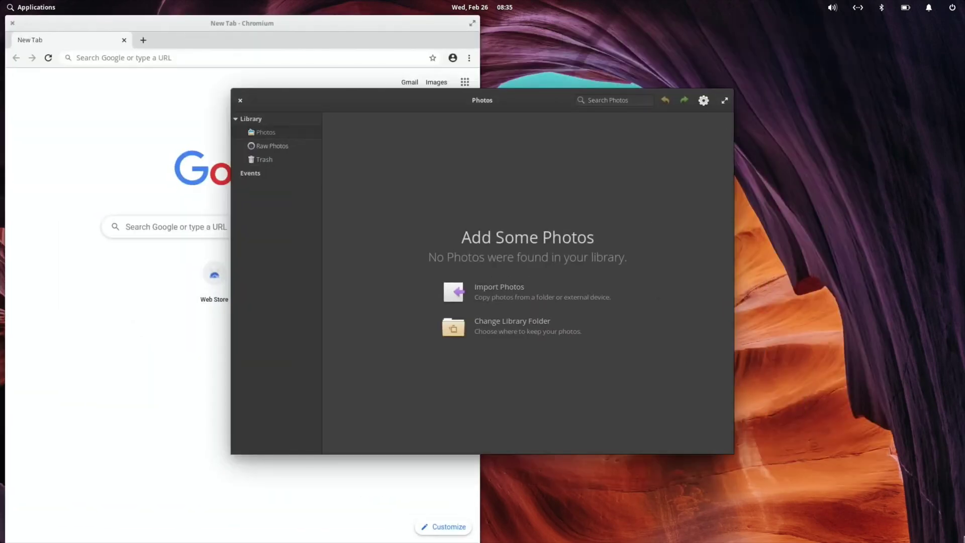
key(super+Down)
click(673, 347)
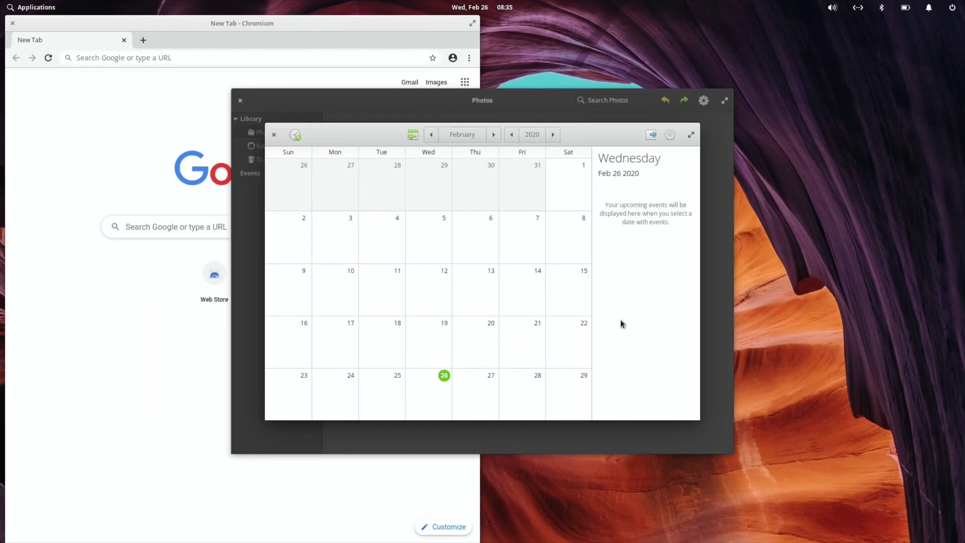
key(super+Down)
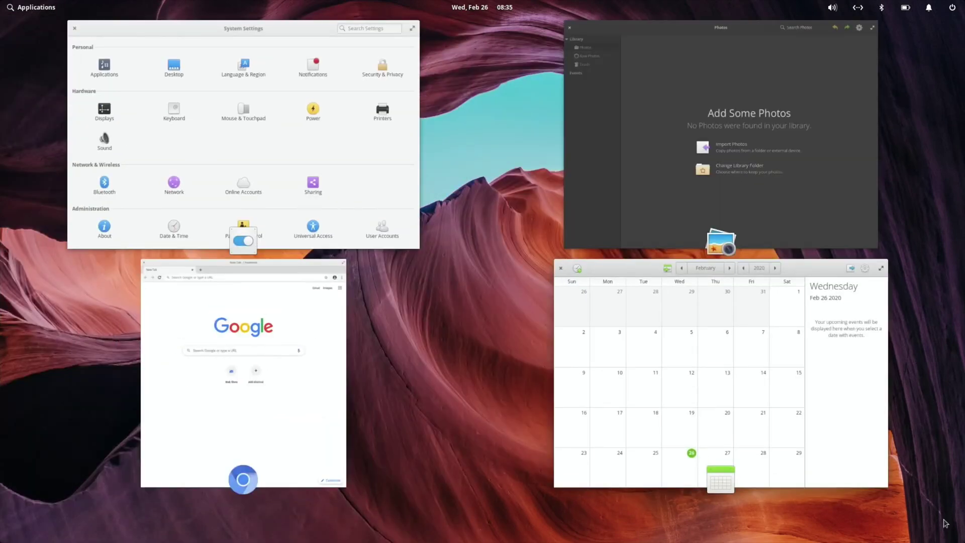
click(359, 210)
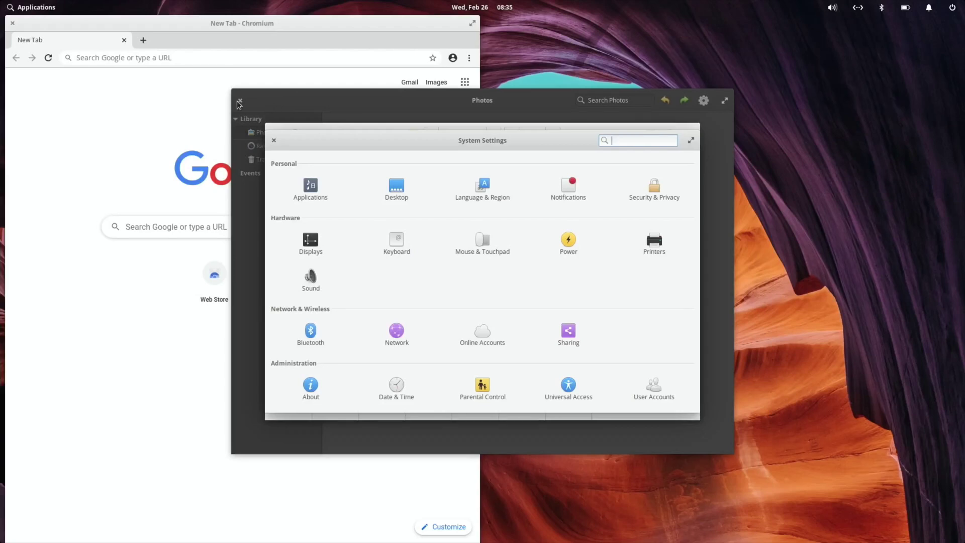
click(274, 143)
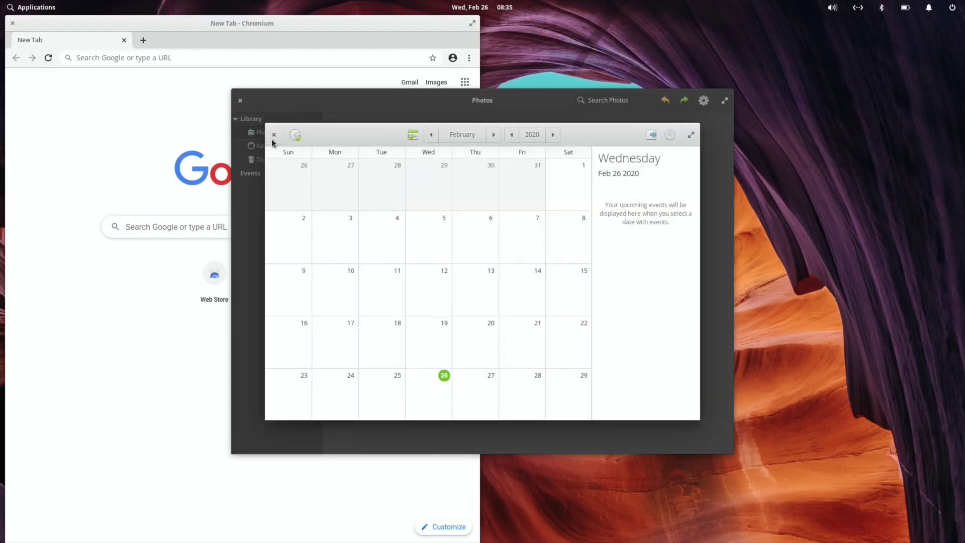
click(241, 101)
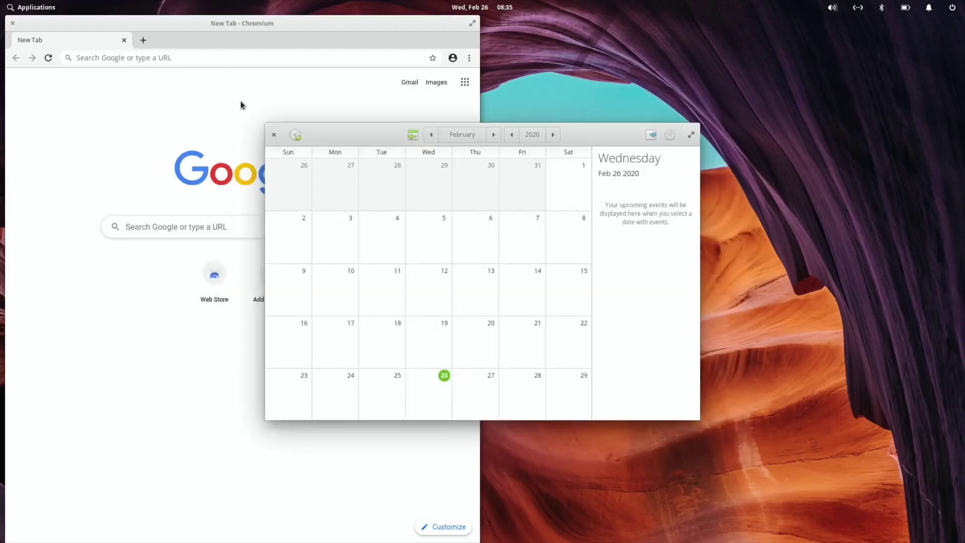
Close Calendar, then centre and maximize the Chromium window
click(274, 134)
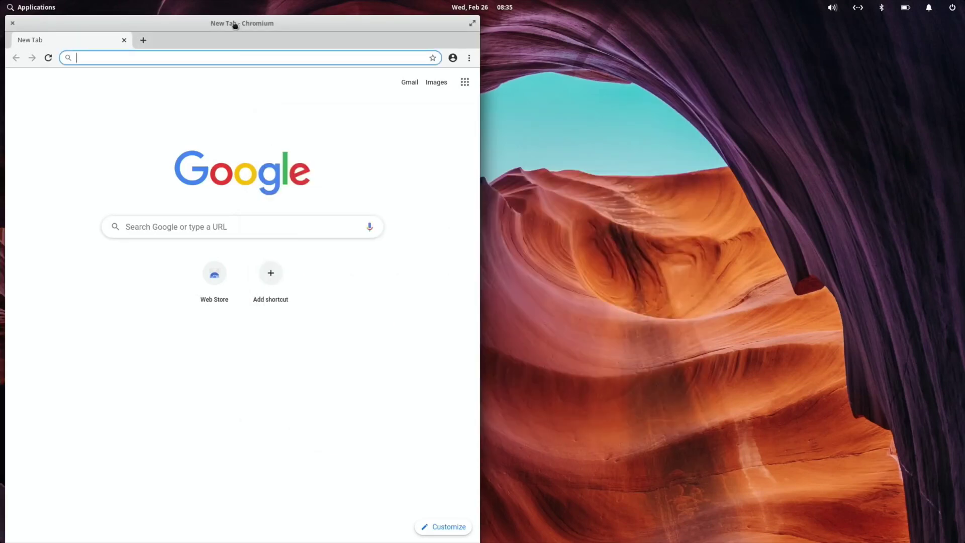
drag(235, 25, 454, 25)
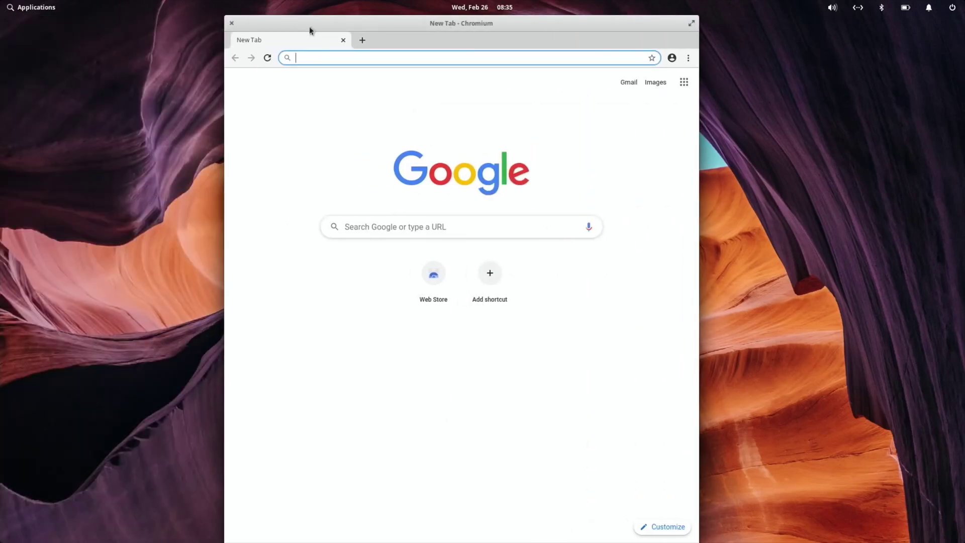
click(691, 22)
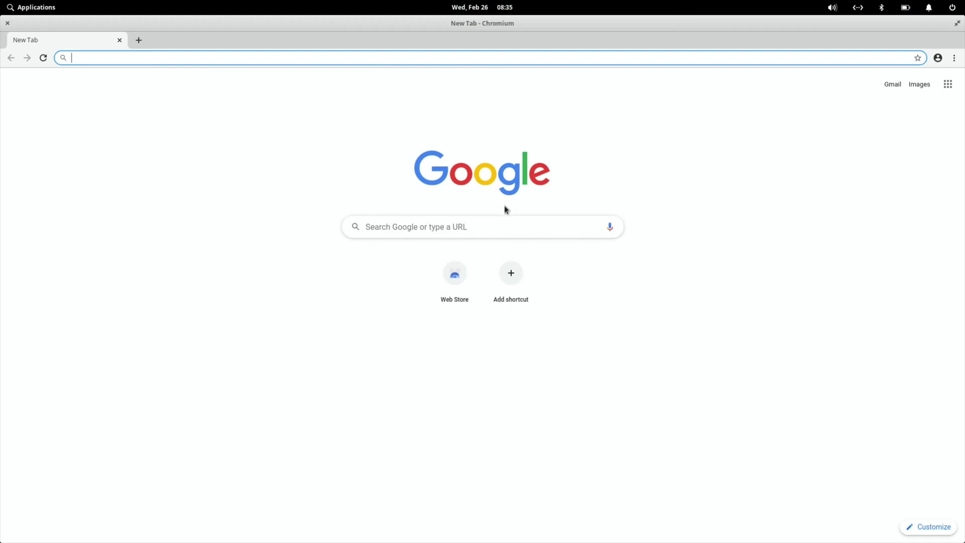
Search Google for 'youtube' in Chromium
click(483, 221)
text(youtube)
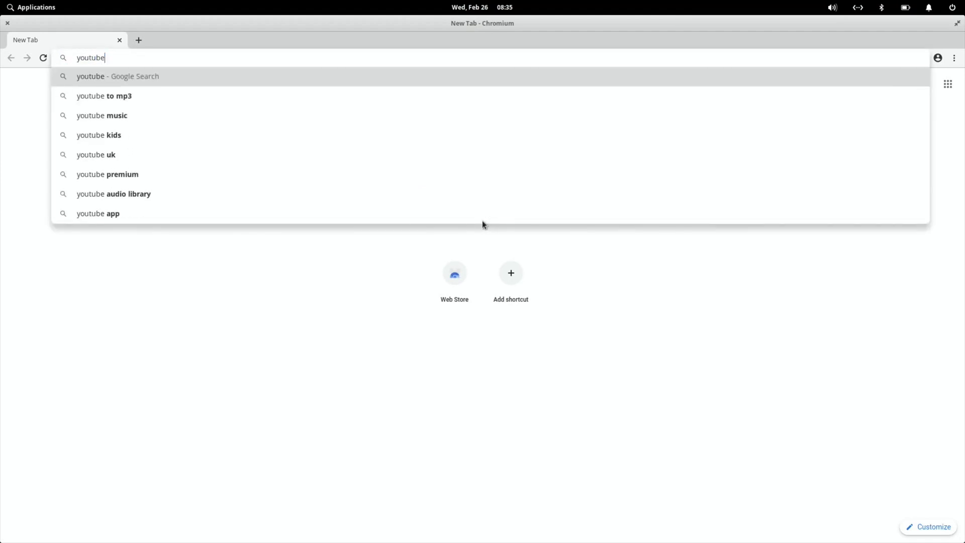
key(Return)
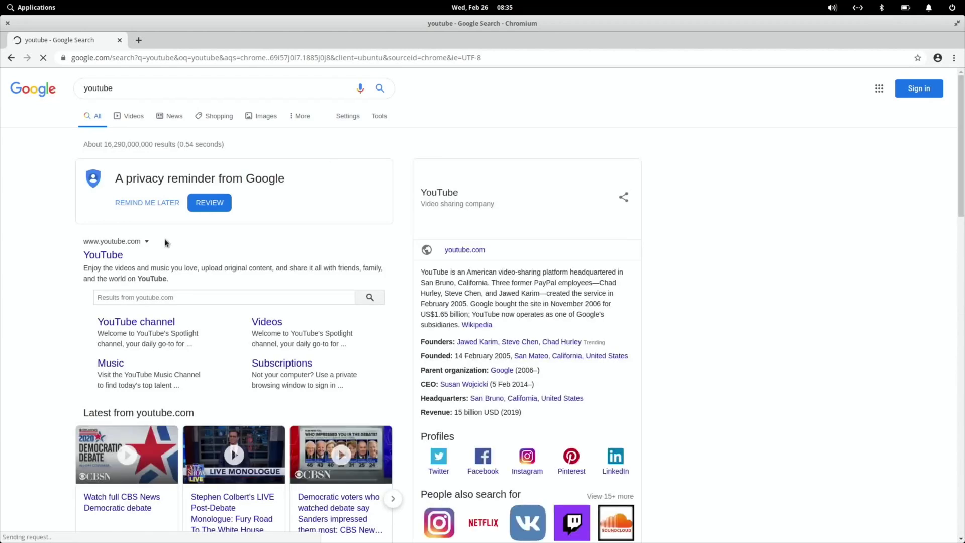
click(953, 59)
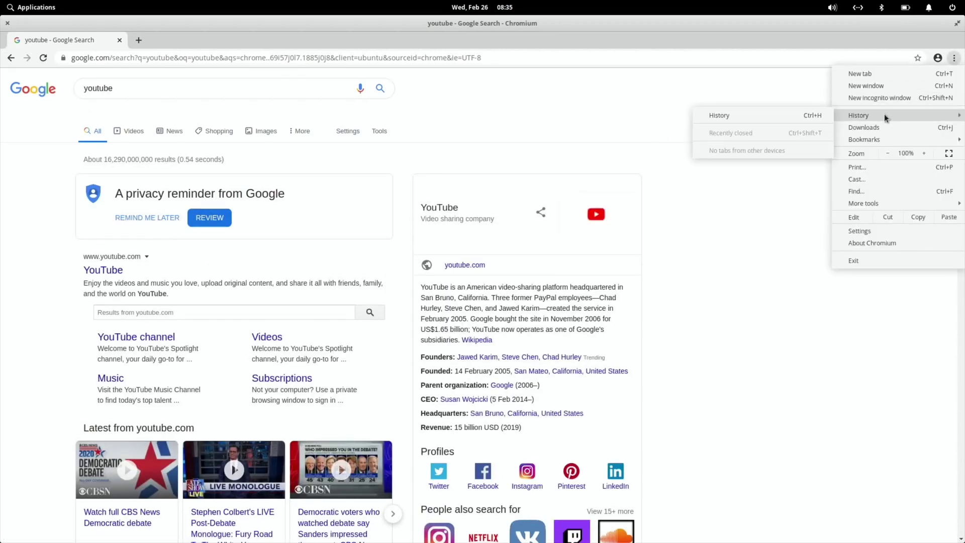
From Chromium's settings, open the Chrome Web Store and search it for 'h264'
mouse_move(876, 207)
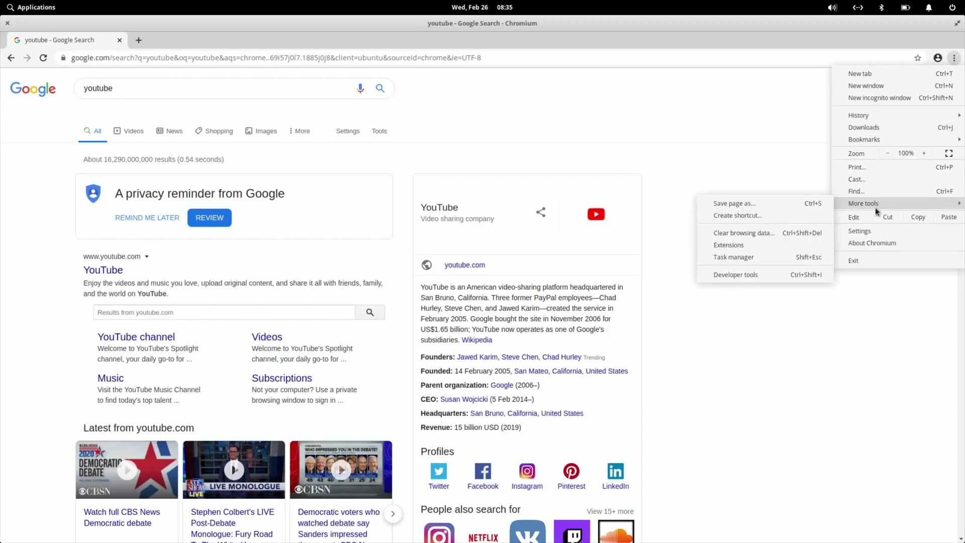
click(871, 230)
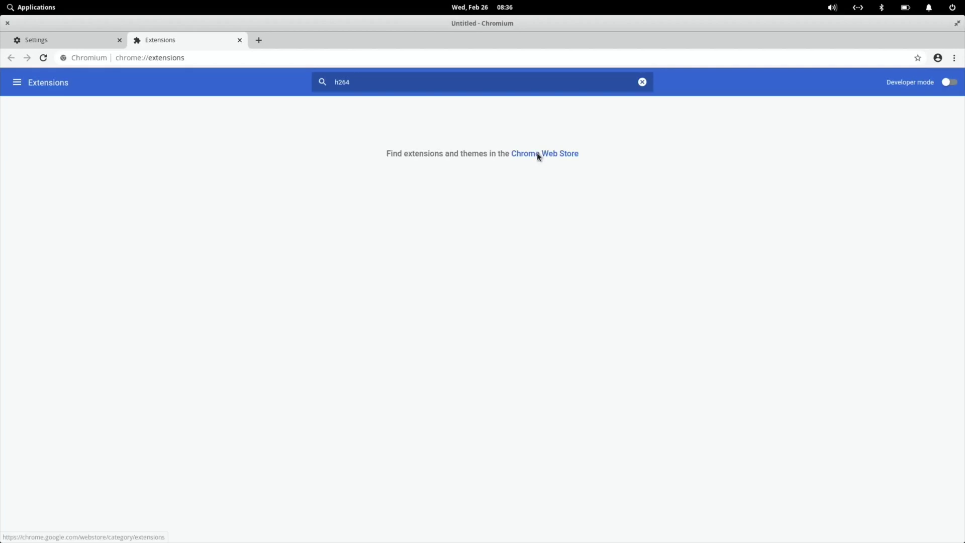
click(537, 153)
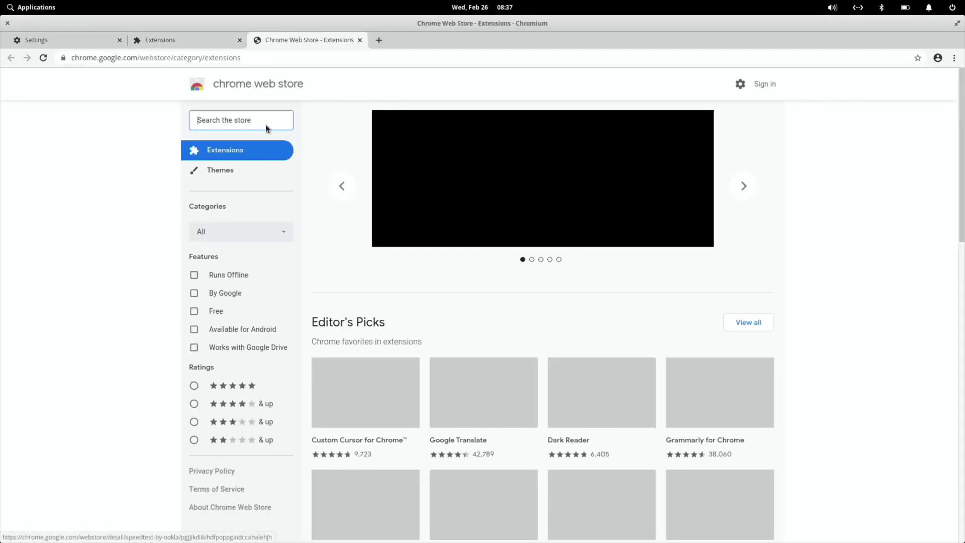
text(h2)
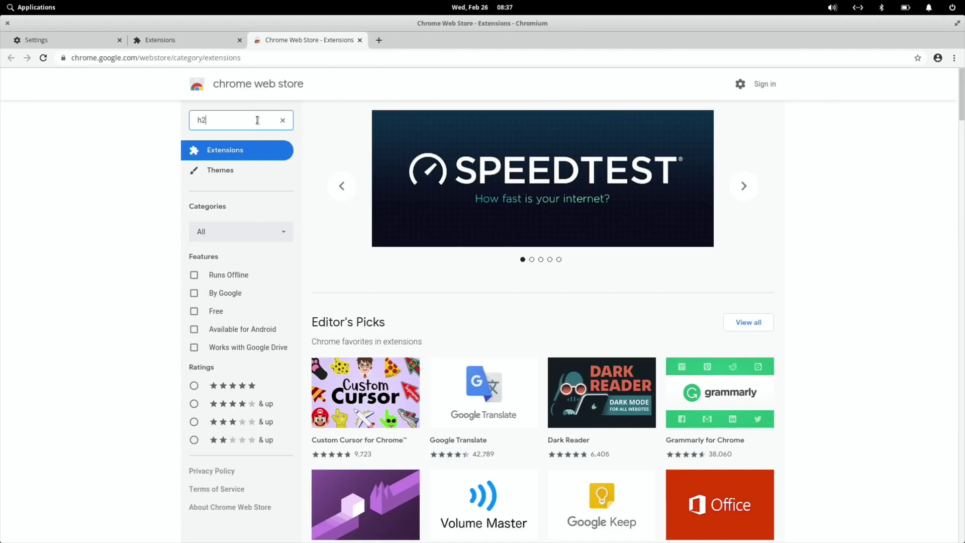
text(64)
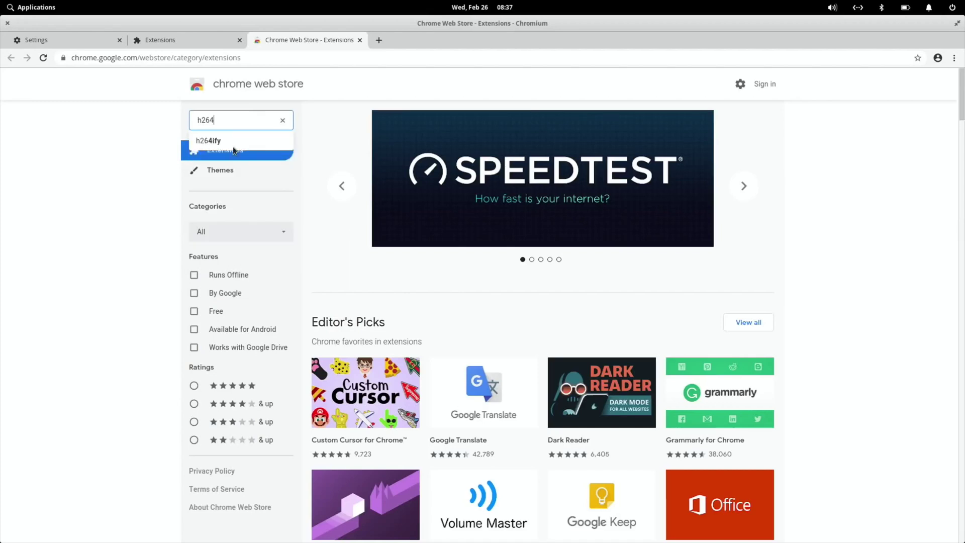
click(212, 141)
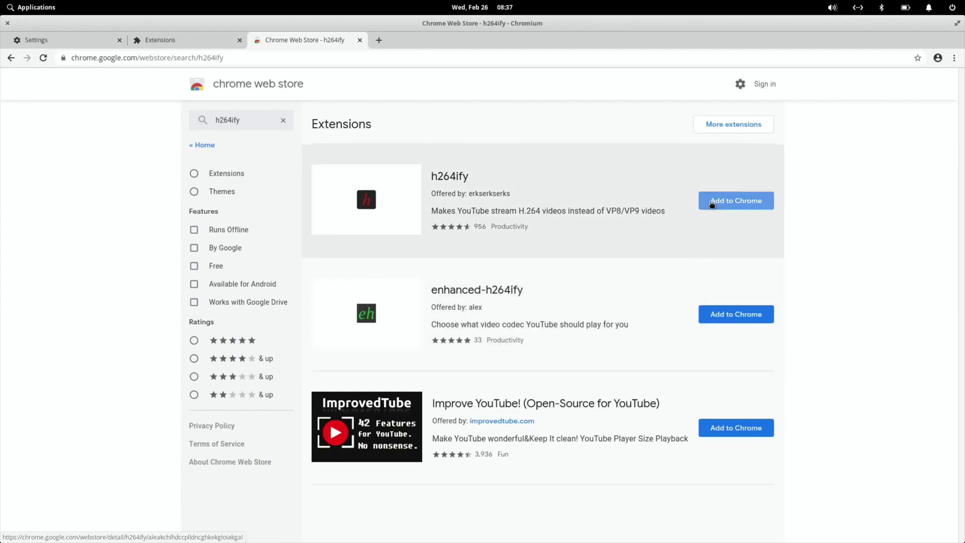
Add the h264ify extension to Chromium, dismiss its confirmation, and close the browser
click(712, 202)
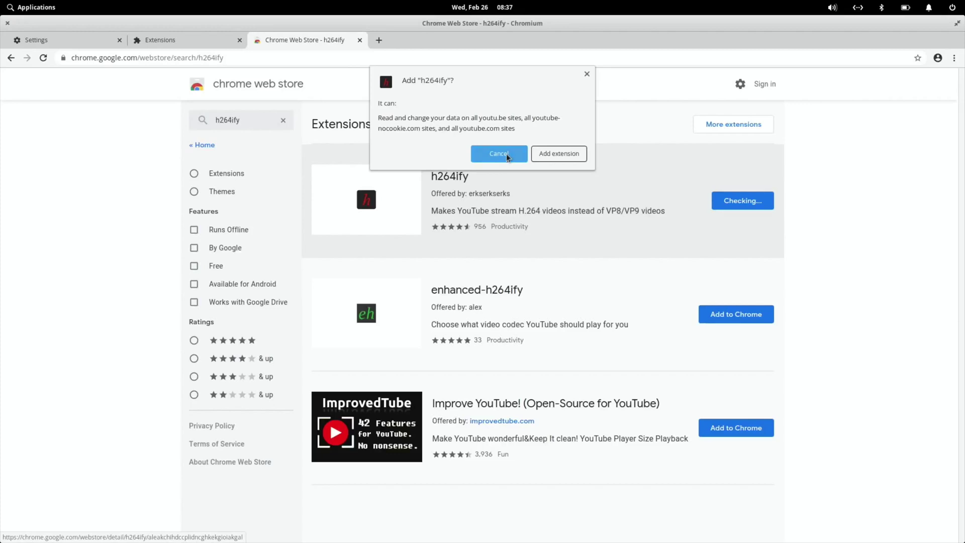
click(544, 155)
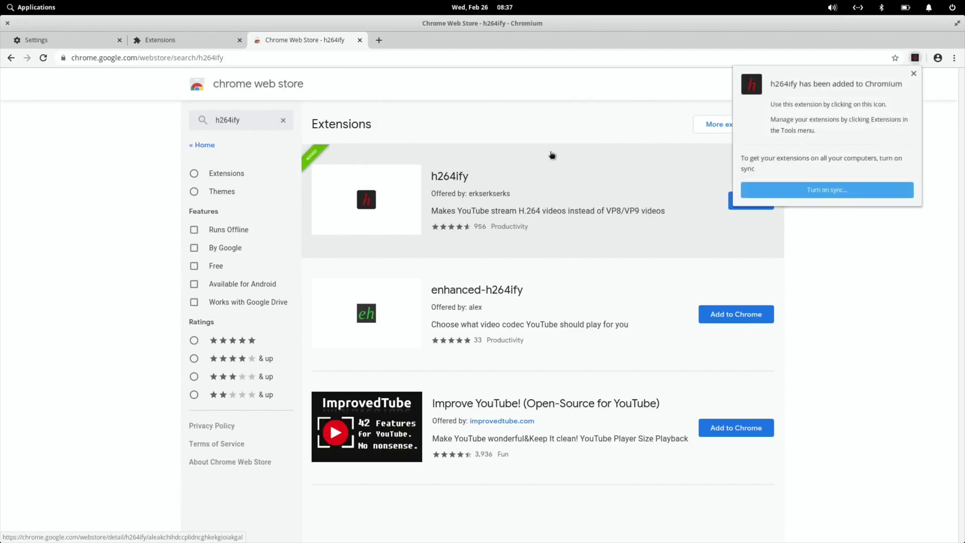
click(915, 74)
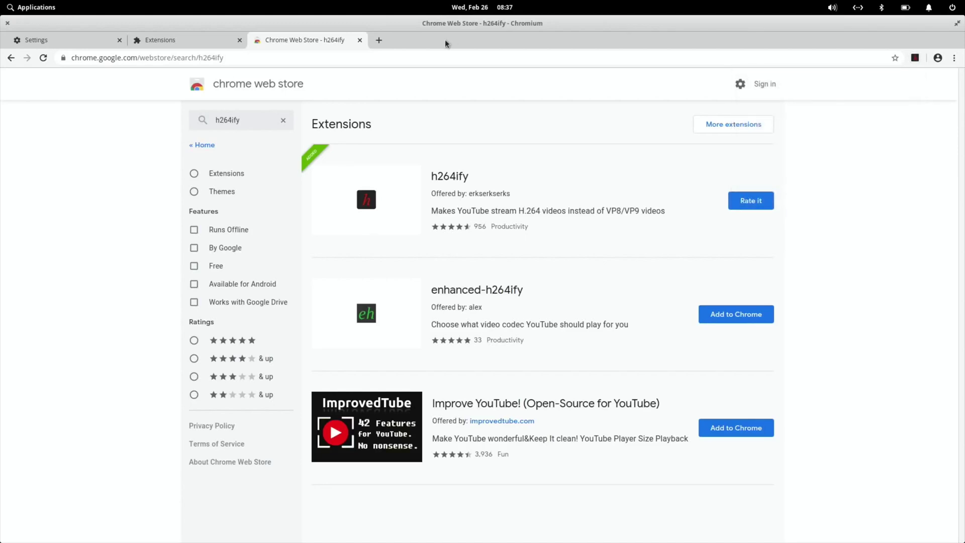
click(8, 24)
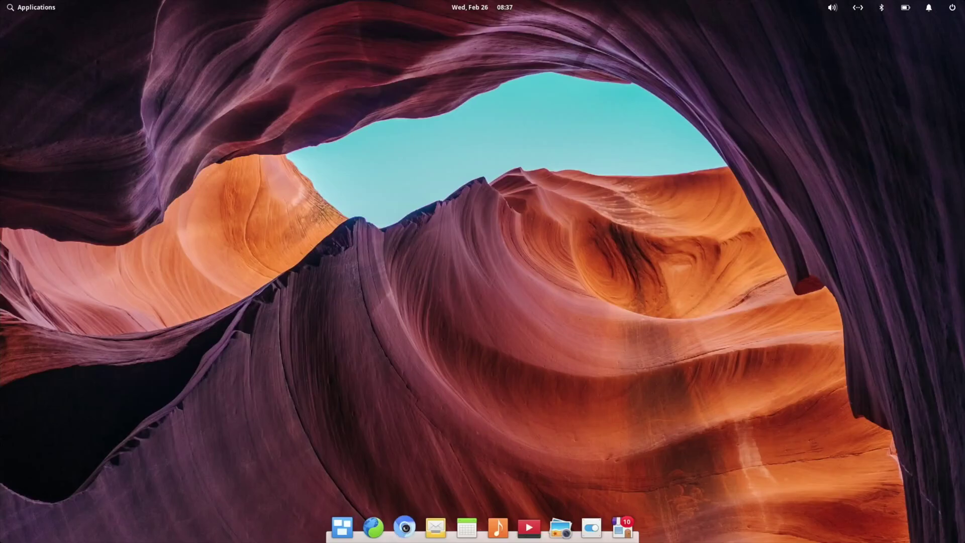
Reopen Chromium, dismiss the h264ify popup, and load the YouTube homepage by searching 'youtube', scrolling down
click(406, 528)
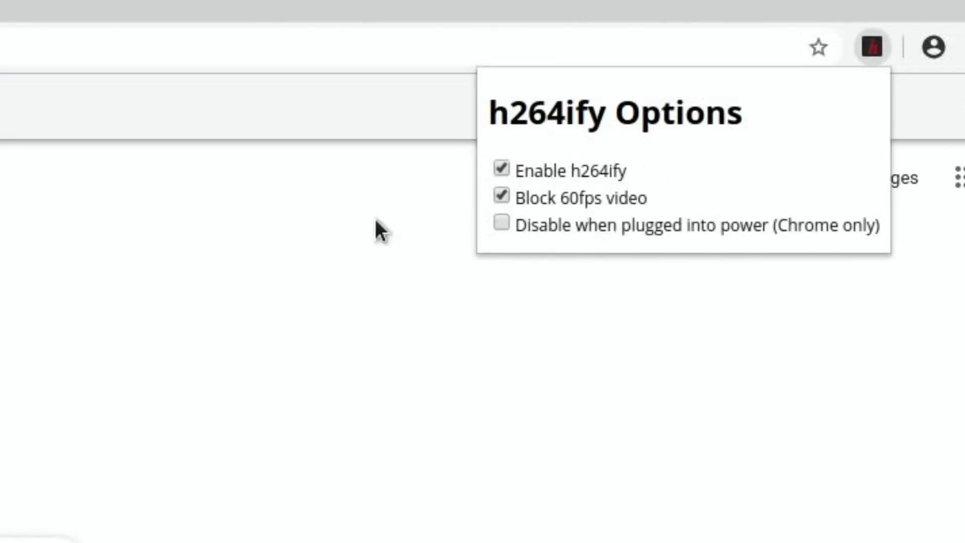
key(ctrl+l)
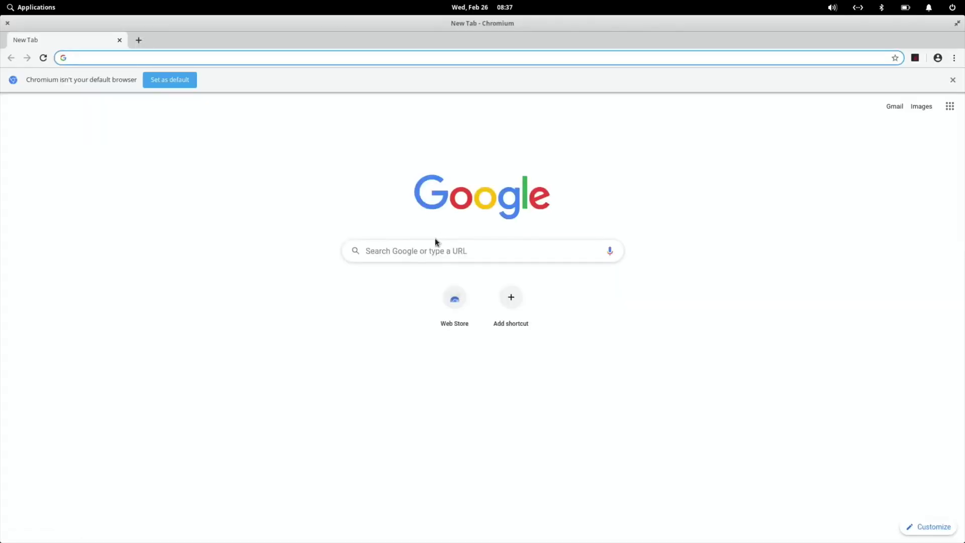
click(435, 239)
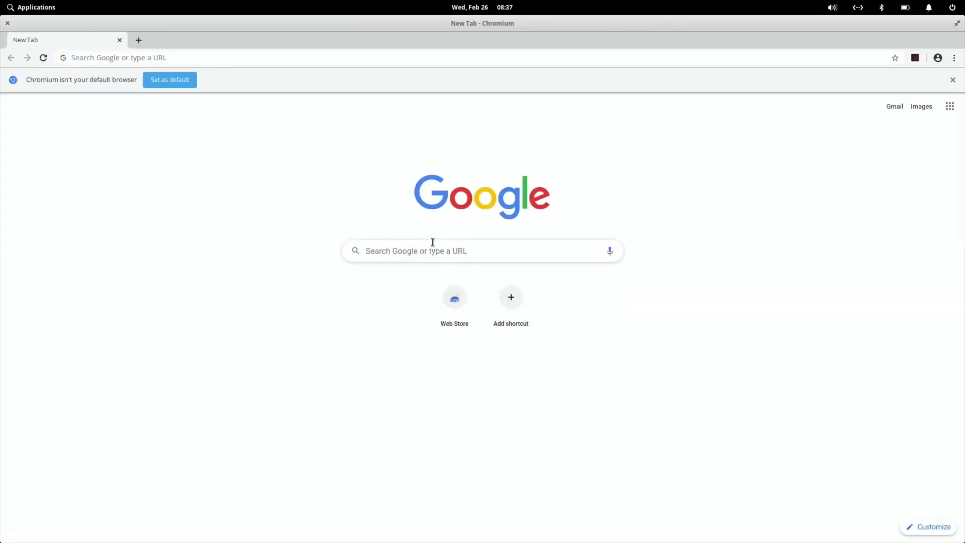
click(421, 252)
text(youtube)
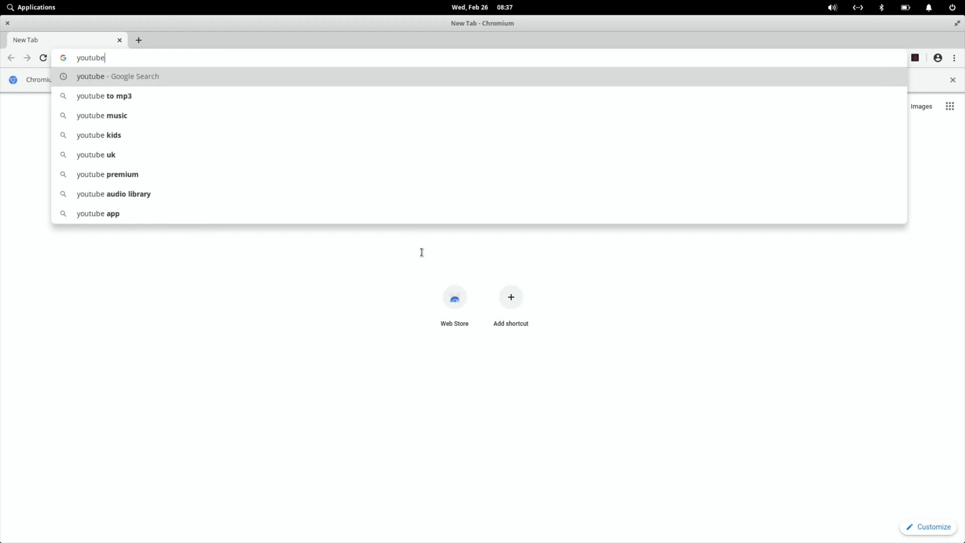
key(Return)
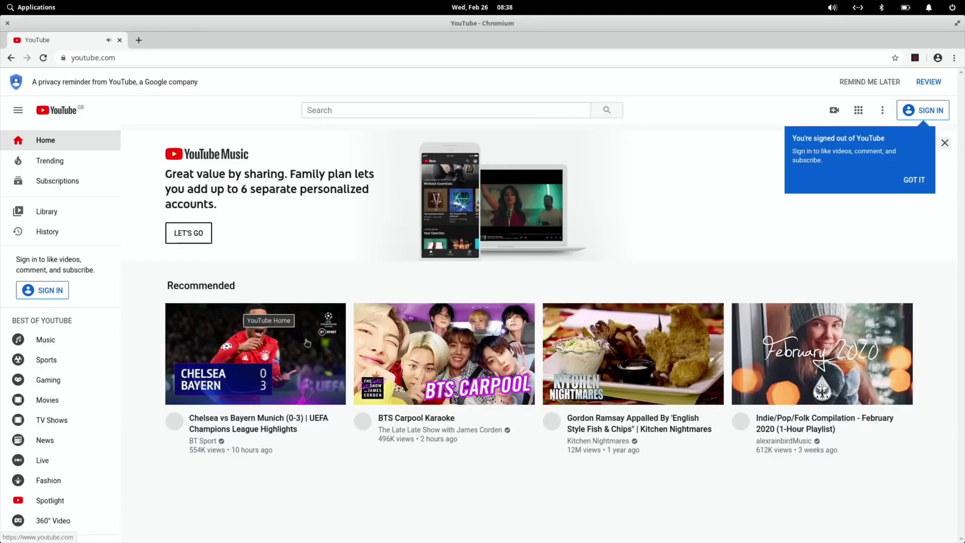
scroll(563, 354, down, 3)
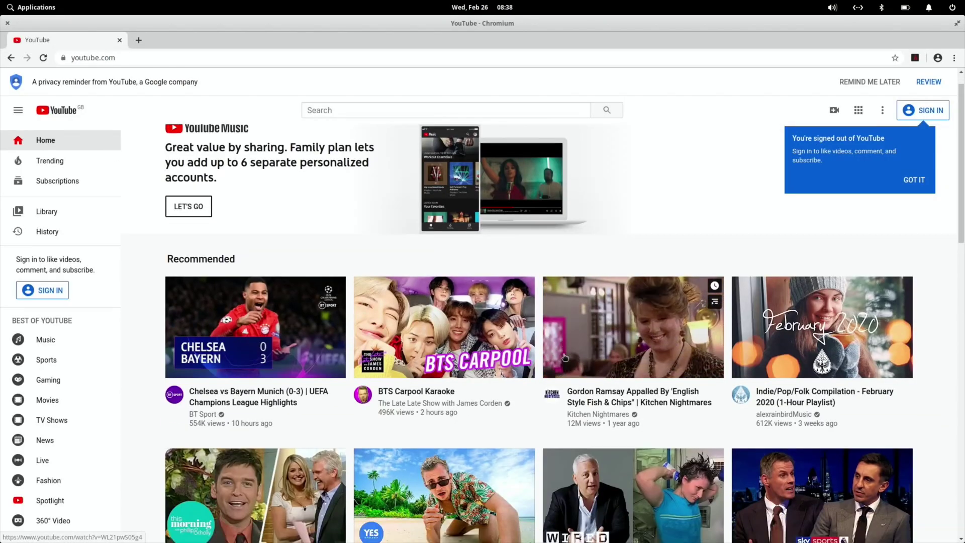
scroll(563, 353, down, 3)
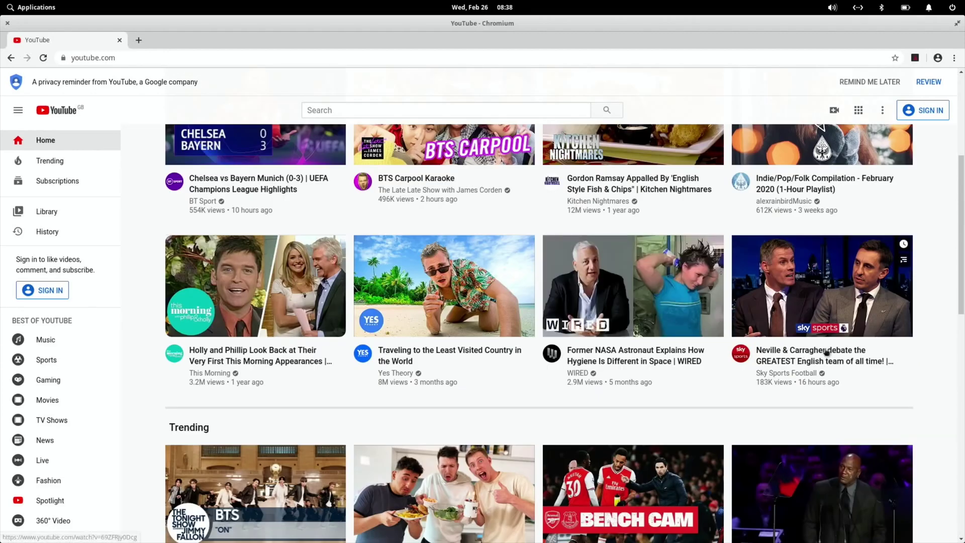
Play the Neville & Carragher debate video, skip the ad, and choose a different playback resolution
click(812, 301)
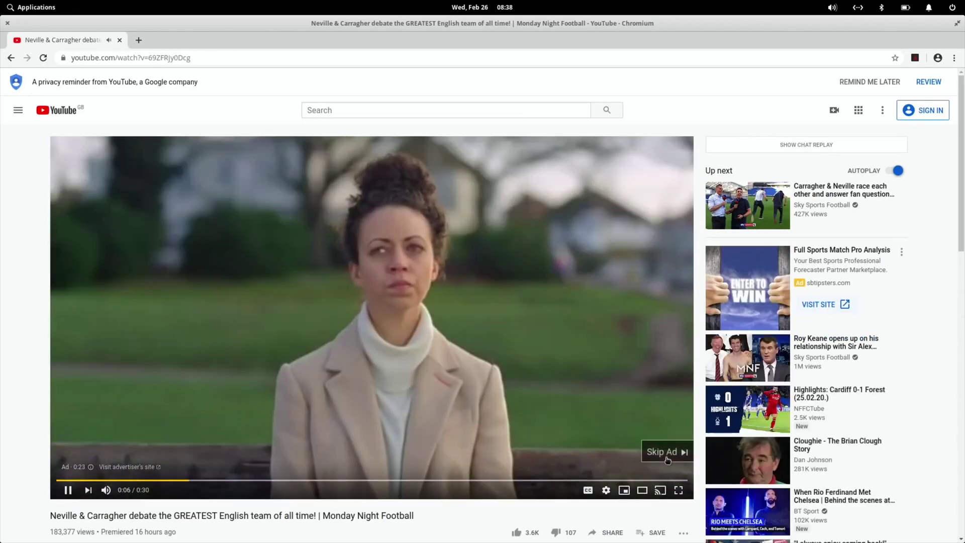
click(668, 459)
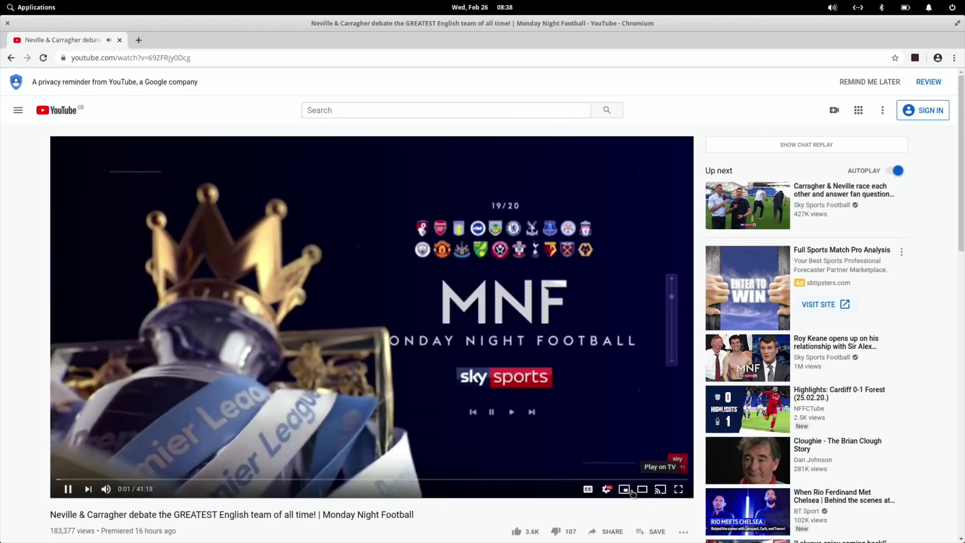
click(607, 490)
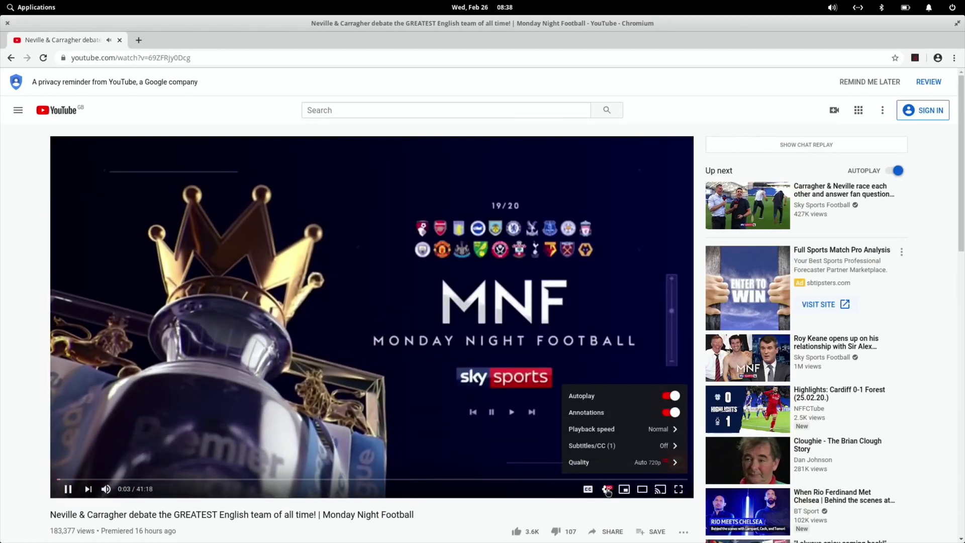
click(637, 463)
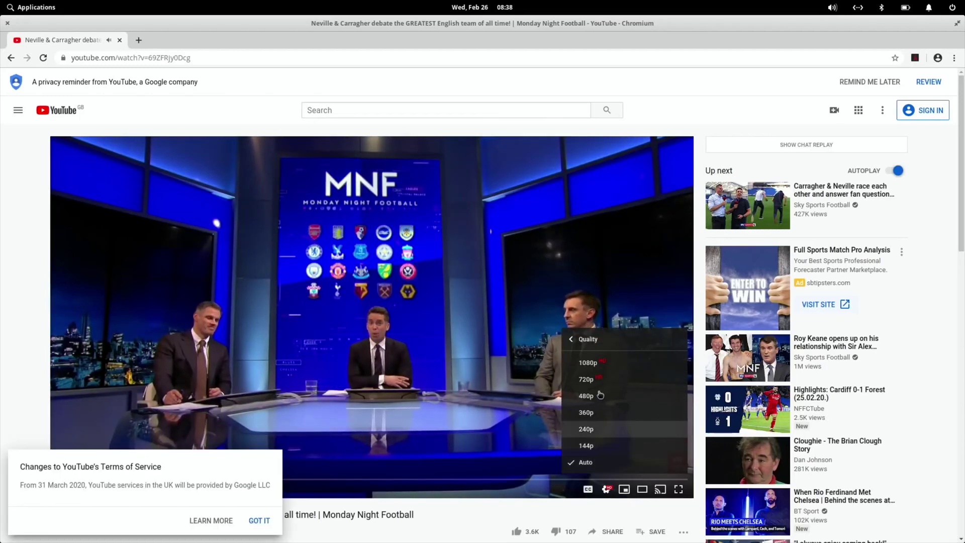
click(591, 369)
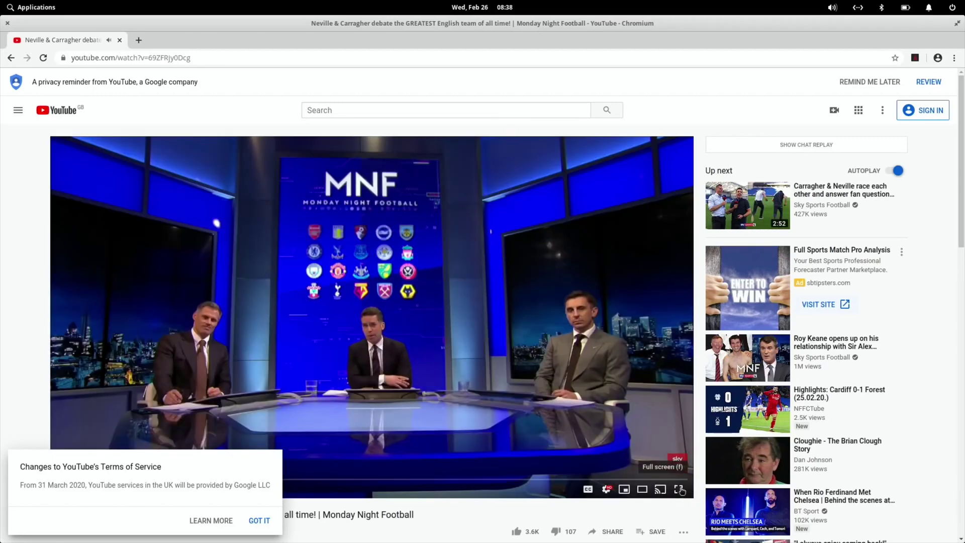
Watch in full screen, pause and resume, then play the next suggested Instagram Q&A video
click(679, 490)
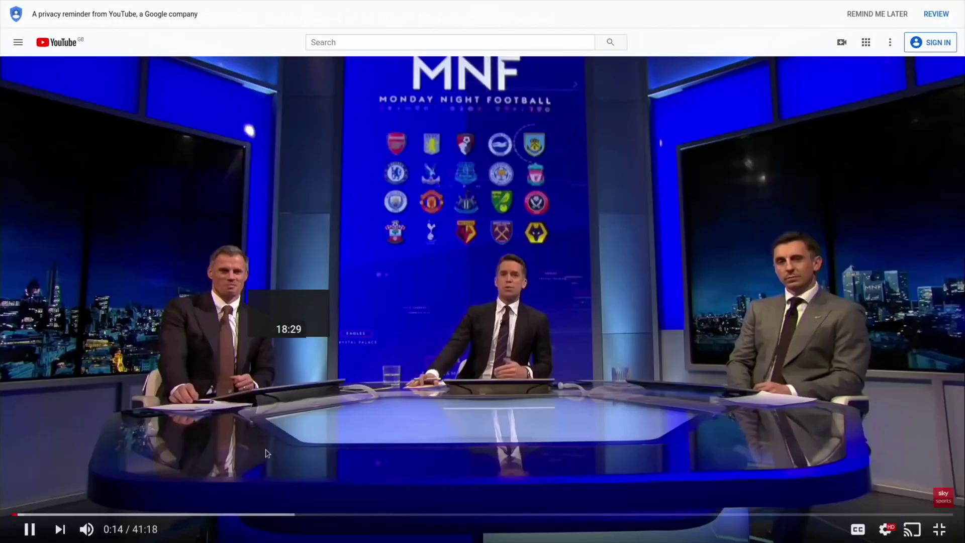
click(268, 454)
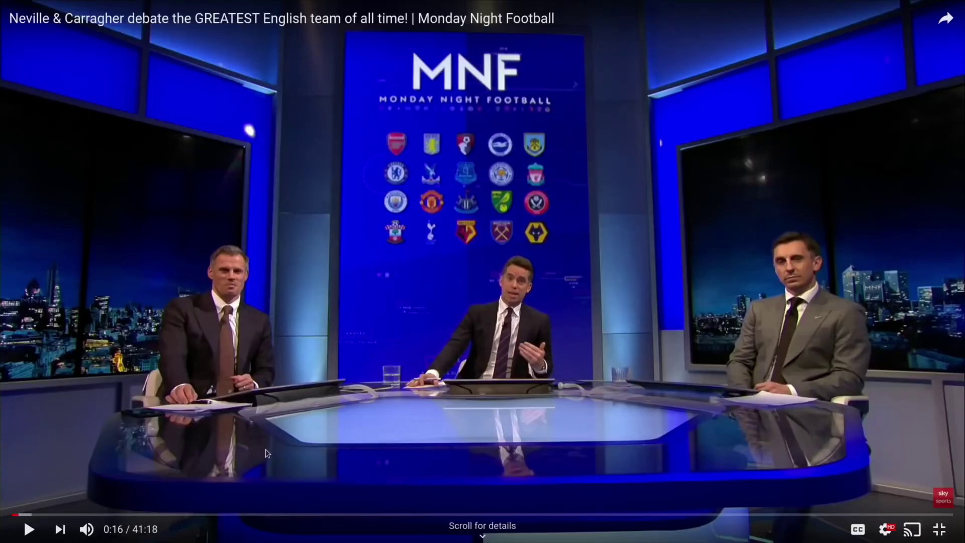
click(268, 454)
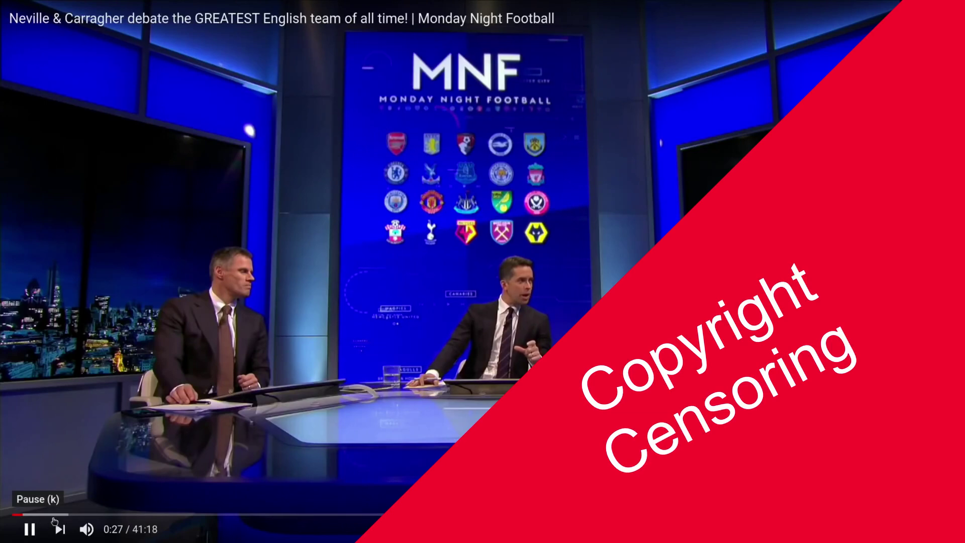
click(68, 520)
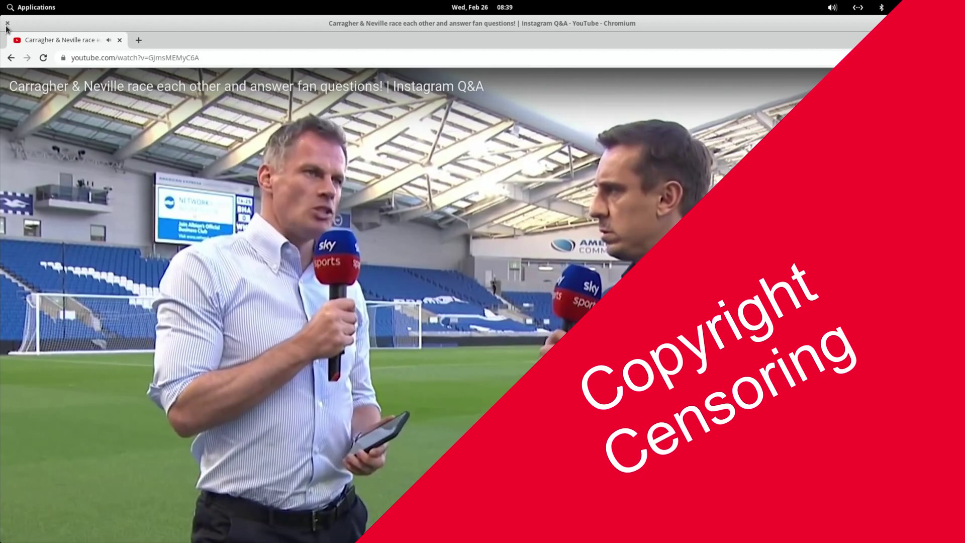
Close the Chromium window and launch AppCenter from the dock
click(7, 24)
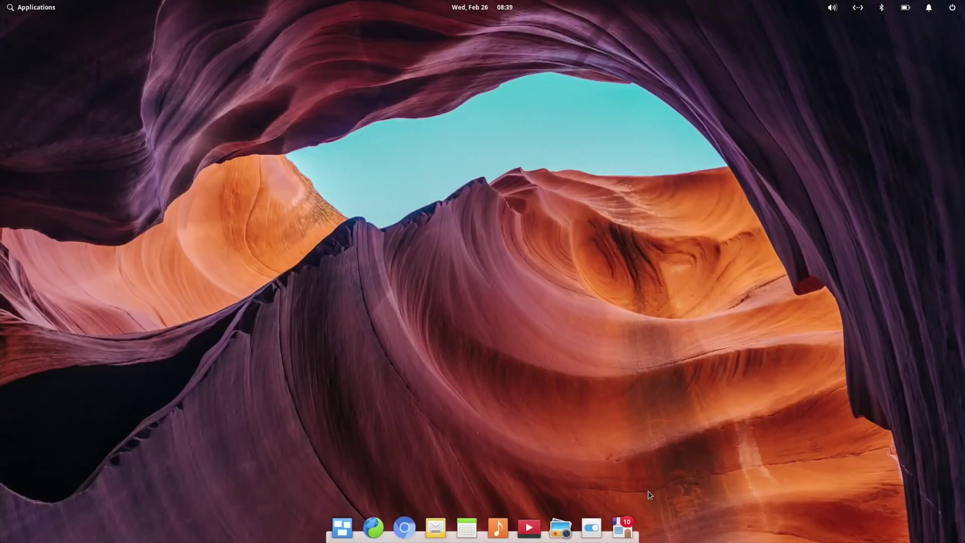
click(624, 523)
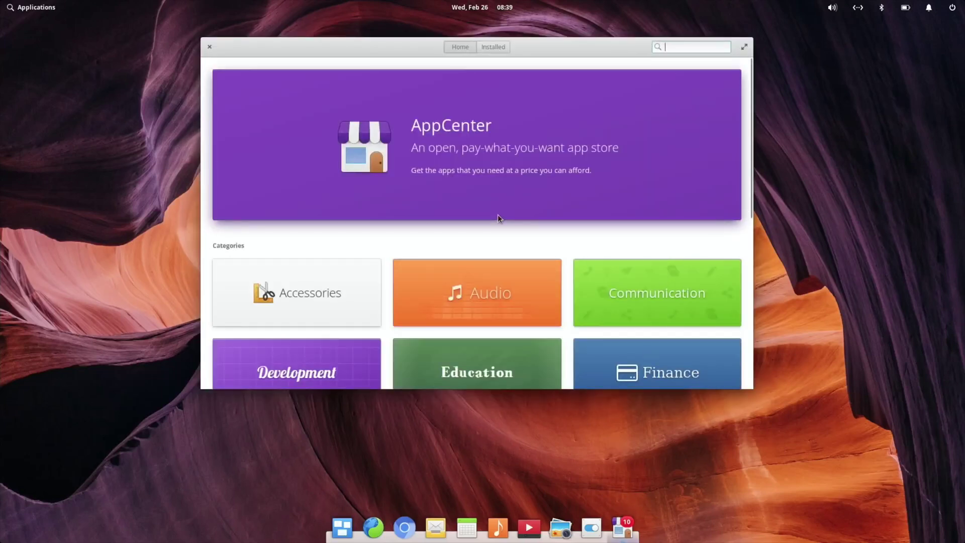
scroll(498, 218, down, 3)
scroll(498, 217, down, 5)
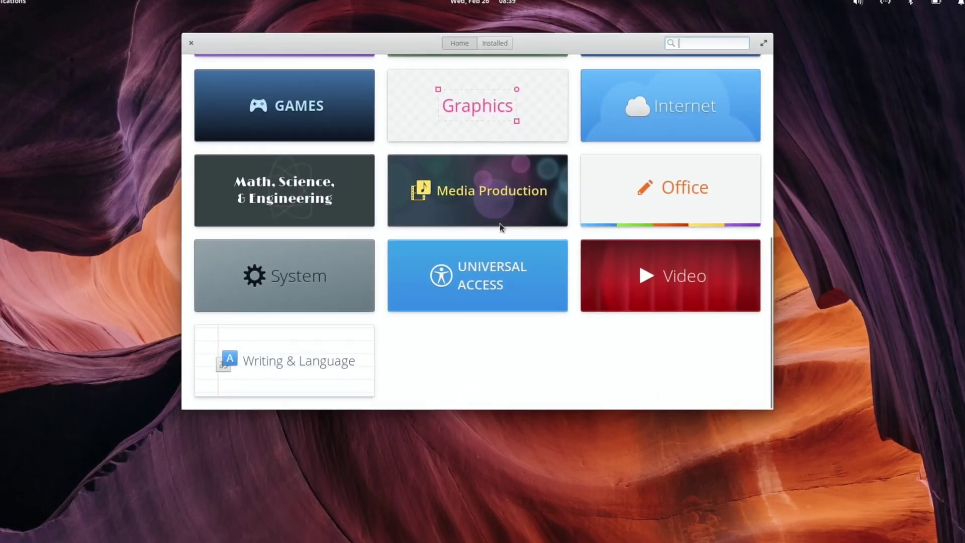
scroll(505, 247, up, 8)
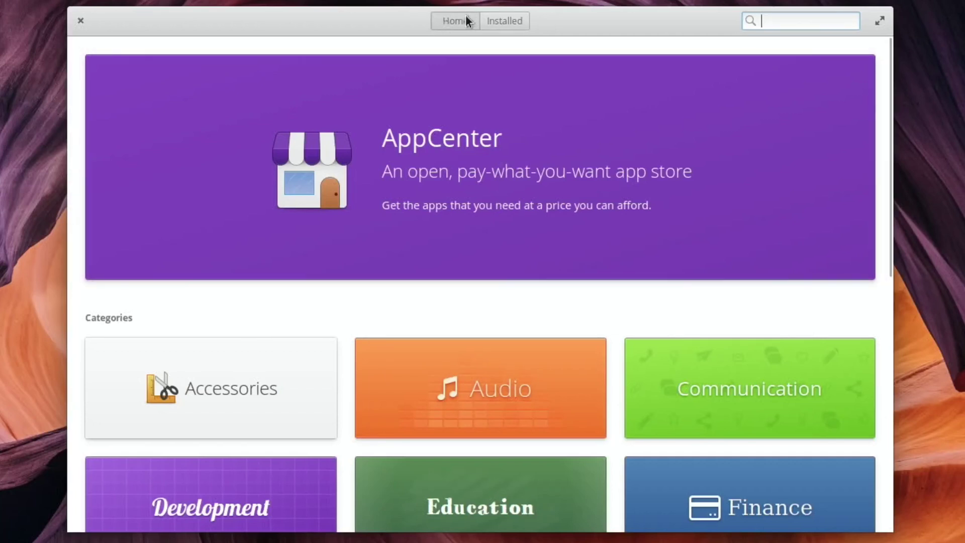
Start all 10 available updates from the Installed view, authenticating with the account password
click(498, 16)
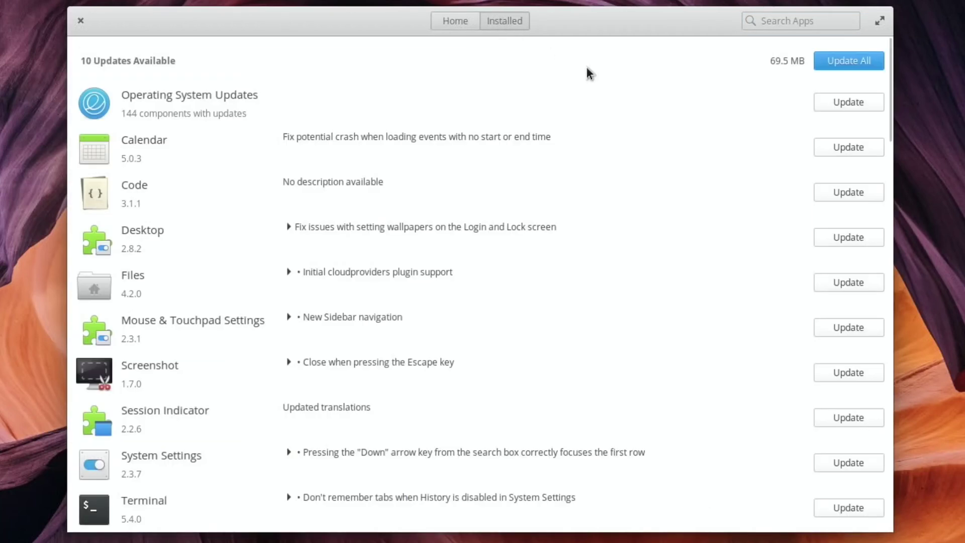
scroll(604, 160, down, 20)
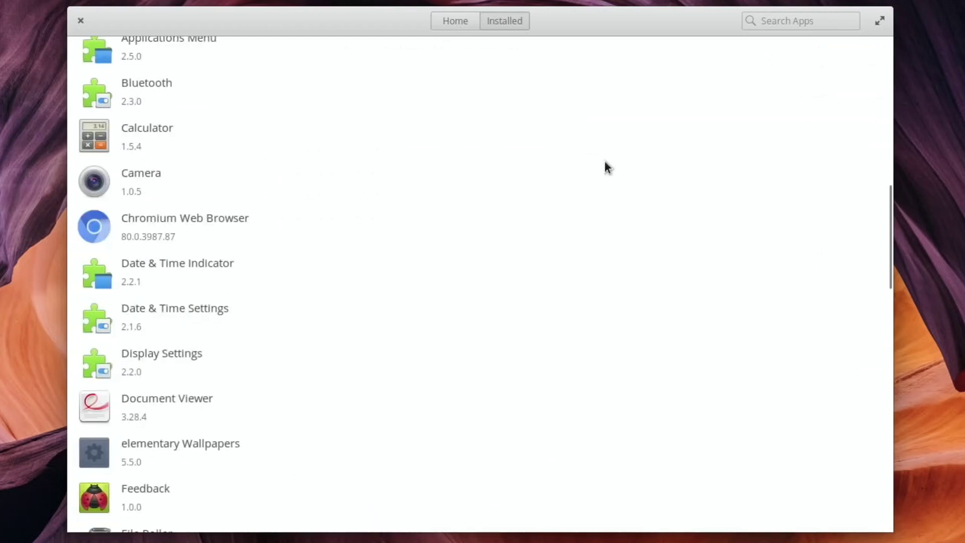
scroll(604, 161, up, 20)
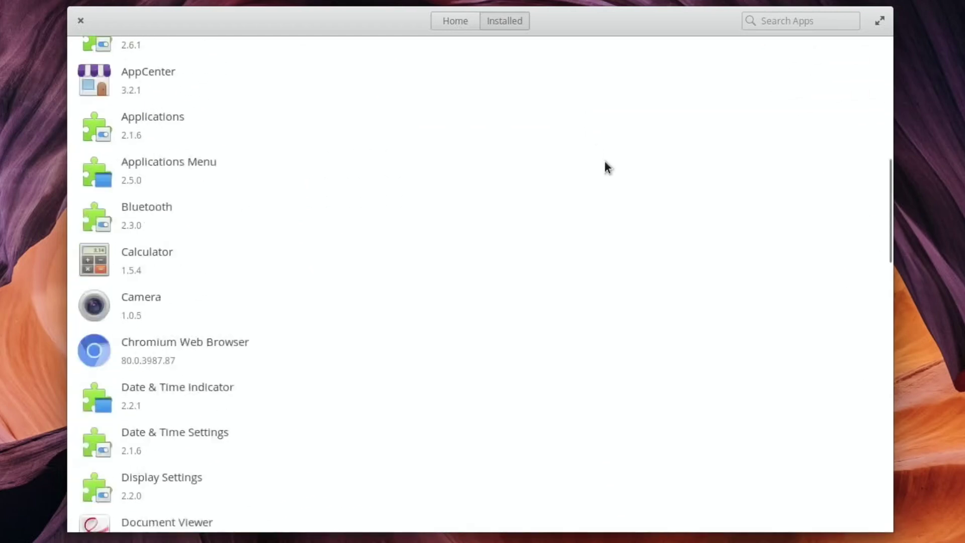
click(829, 62)
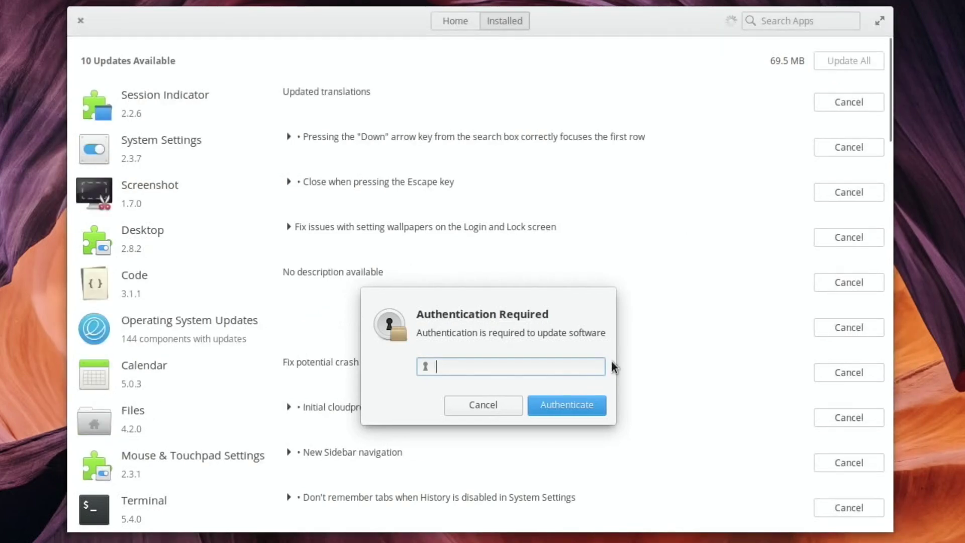
text(***********)
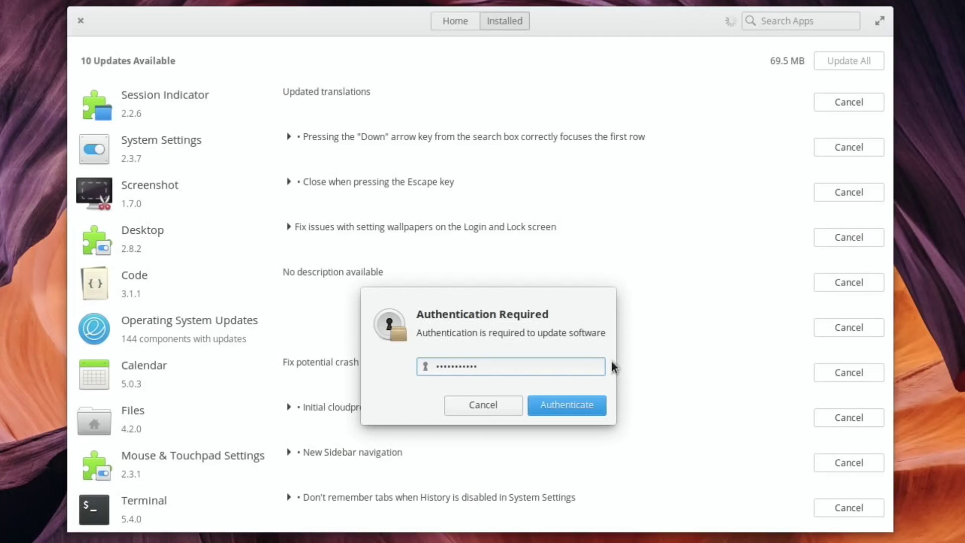
click(601, 402)
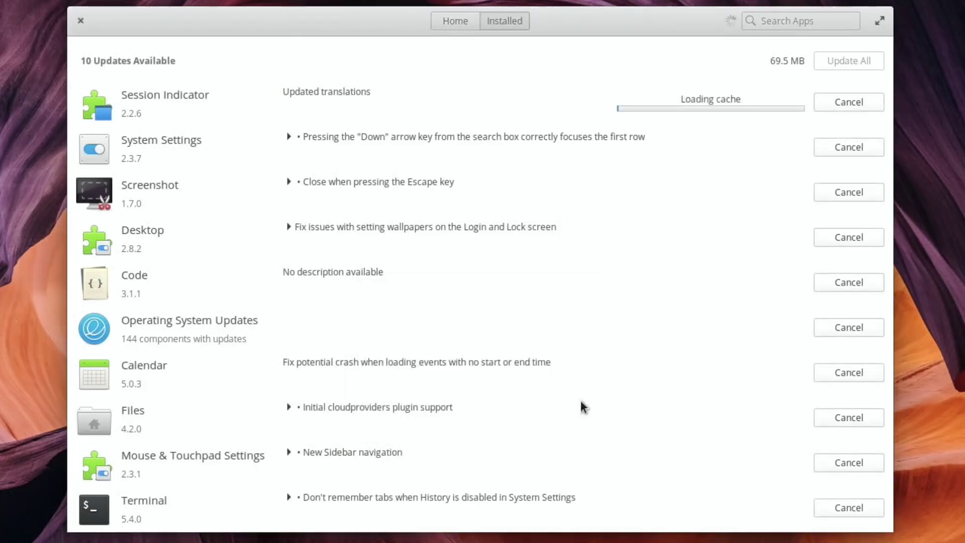